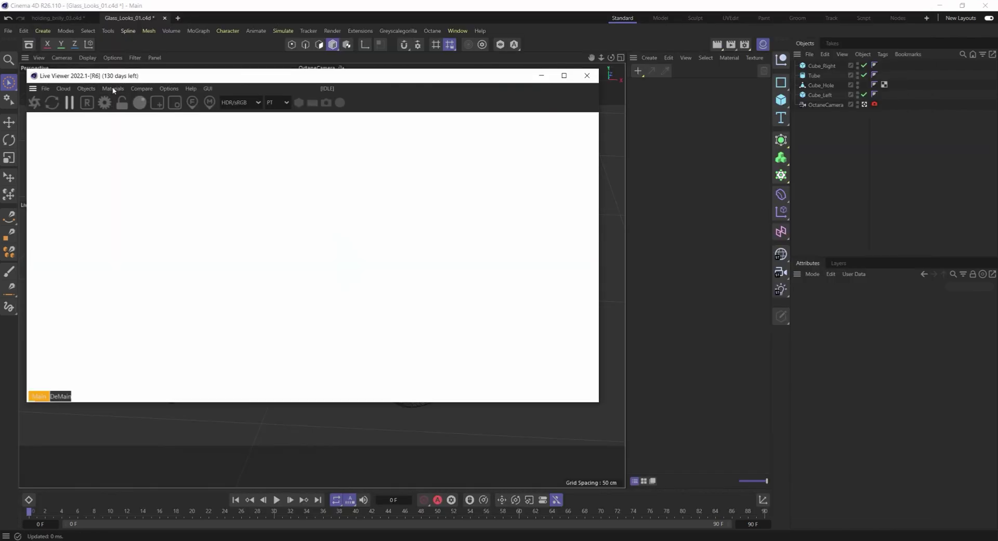
- Create a new Octane Specular material, OctSpecular1
{"action": "left_click", "coordinate": [113, 89]}
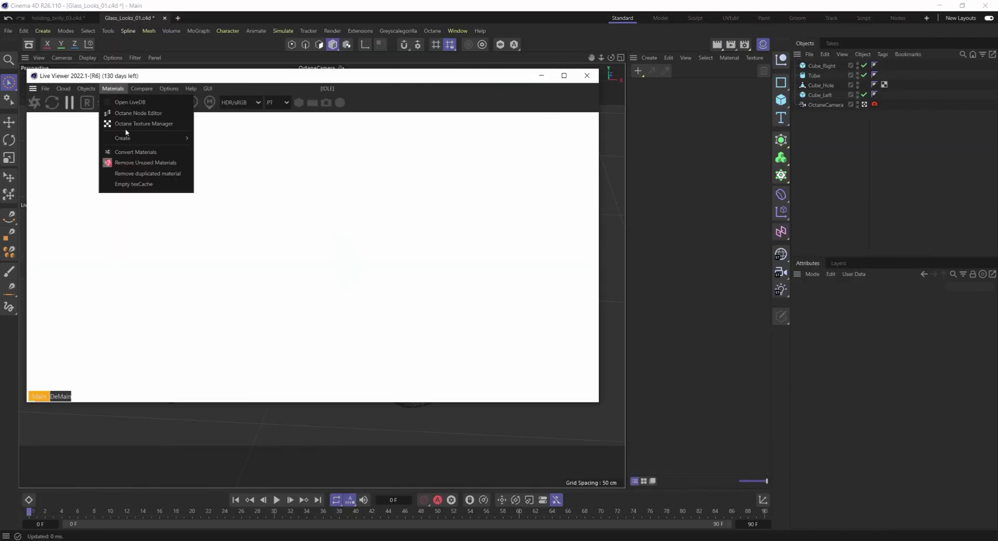
{"action": "mouse_move", "coordinate": [151, 137]}
{"action": "left_click", "coordinate": [257, 161]}
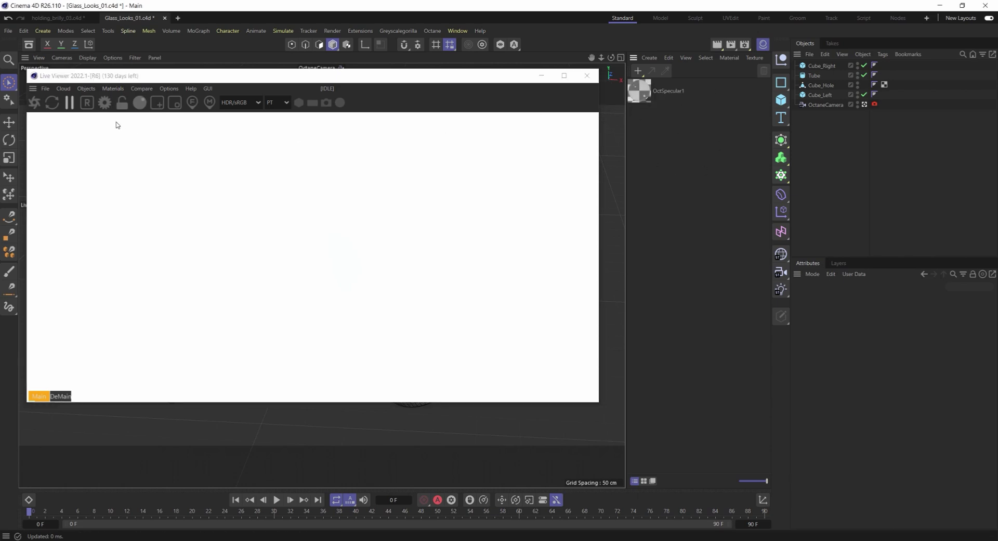
- Set the Octane render settings' Max. samples to 2000
{"action": "left_click", "coordinate": [104, 102]}
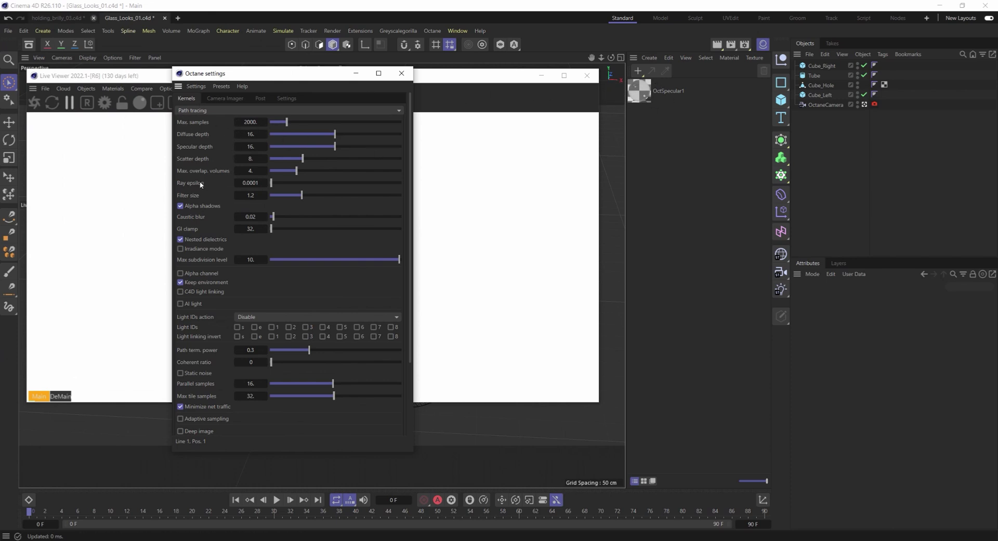
{"action": "left_click", "coordinate": [256, 122]}
{"action": "key", "text": "Return"}
{"action": "left_click", "coordinate": [402, 73]}
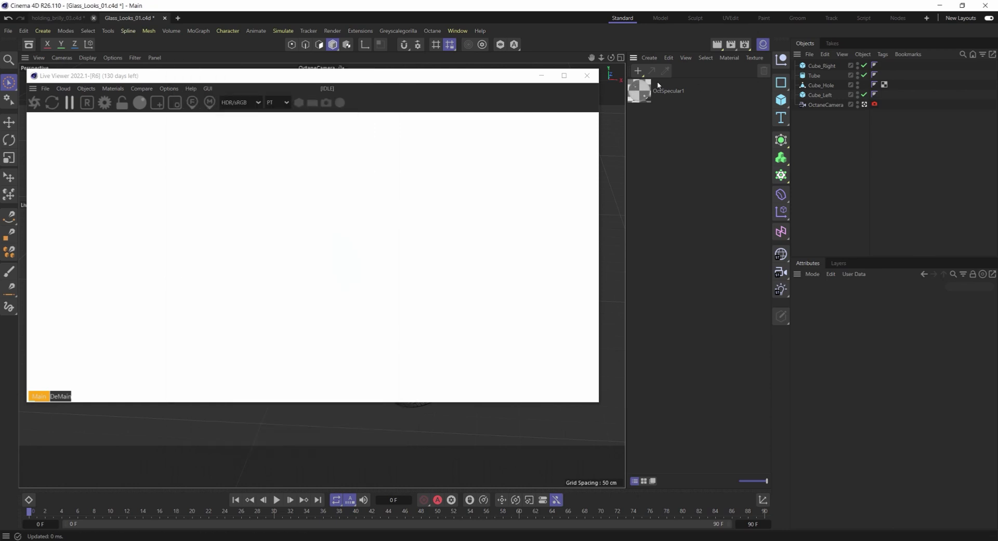
- Open OctSpecular1 in the Material Editor over the render view, leaving fake shadows off
{"action": "left_click", "coordinate": [648, 94]}
{"action": "double_click", "coordinate": [648, 94]}
{"action": "left_click_drag", "start_coordinate": [695, 75], "coordinate": [404, 75]}
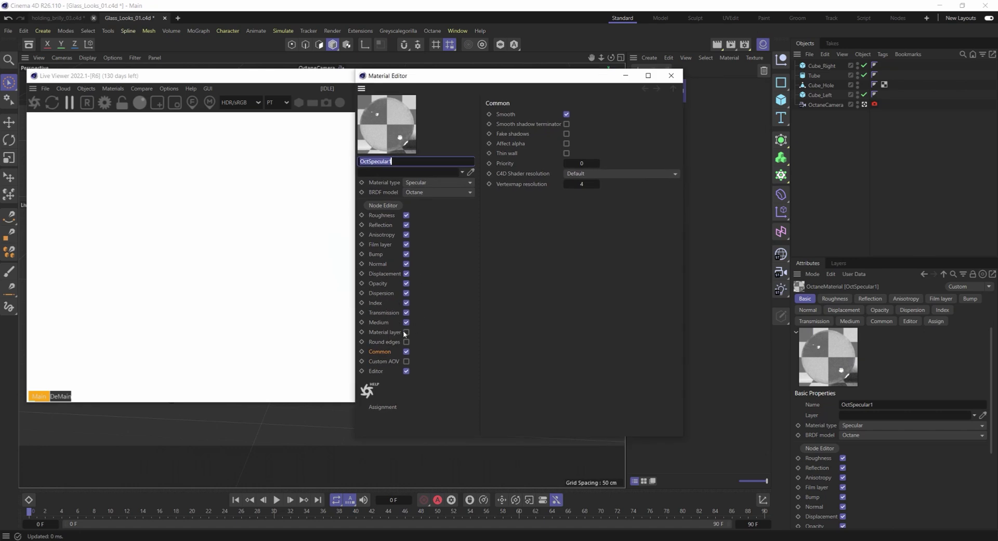
{"action": "left_click", "coordinate": [385, 353]}
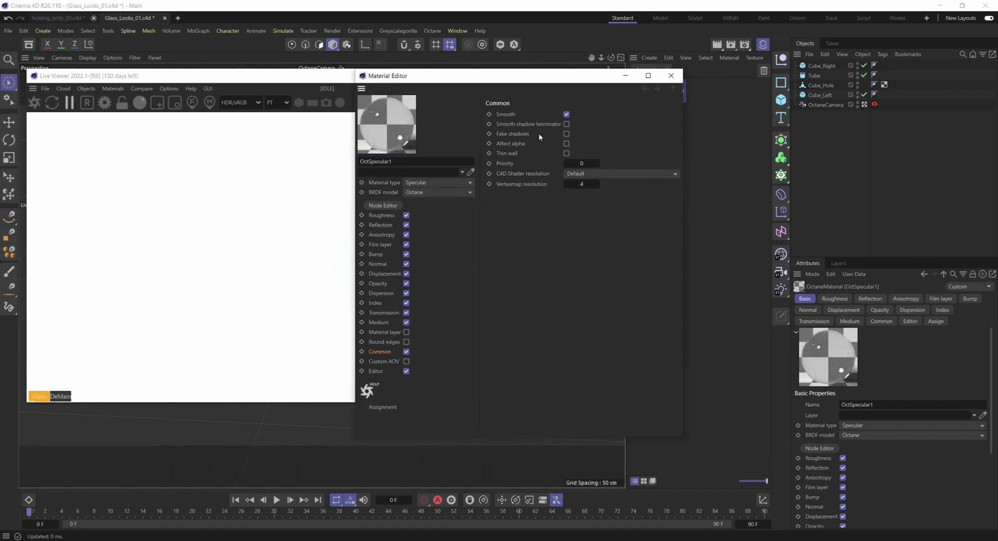
{"action": "left_click", "coordinate": [566, 133]}
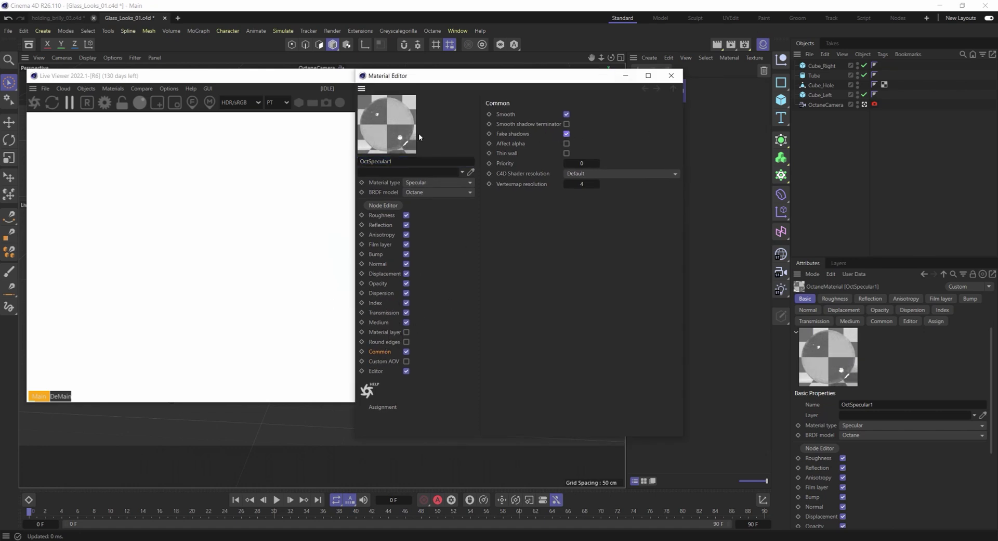
{"action": "left_click", "coordinate": [566, 134]}
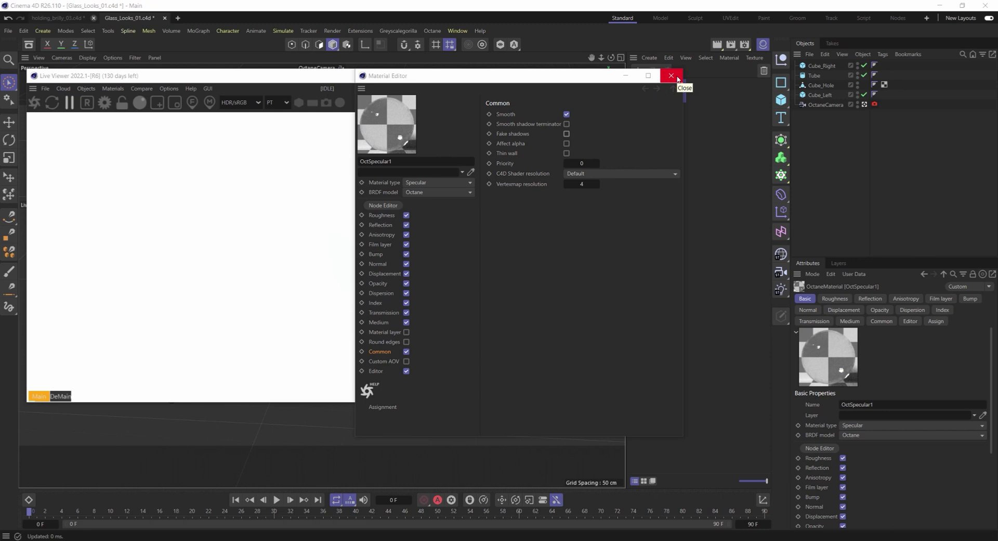
- Drag OctSpecular1 onto Cube_Right, Tube, Cube_Hole and Cube_Left in the Objects manager
{"action": "left_click_drag", "start_coordinate": [591, 77], "coordinate": [473, 190]}
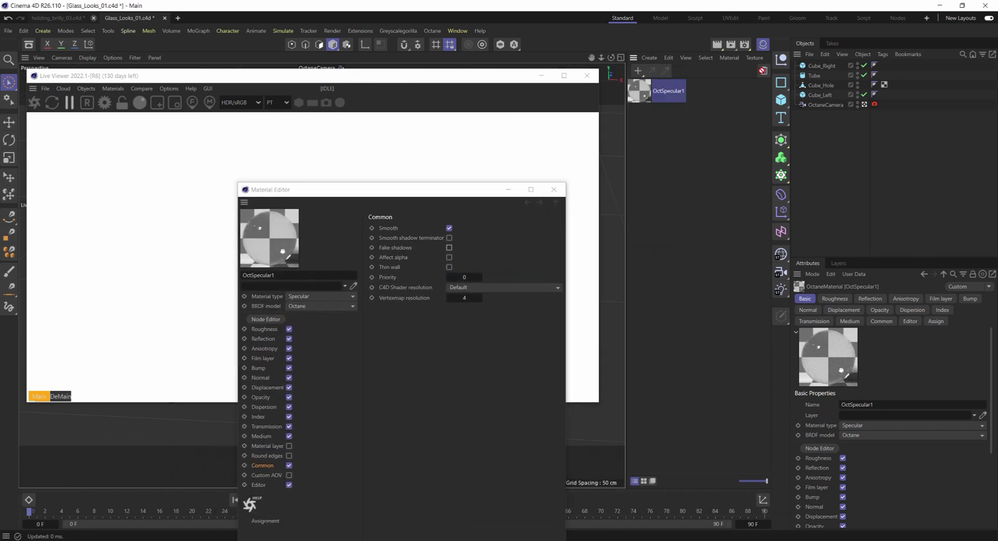
{"action": "left_click_drag", "start_coordinate": [762, 70], "coordinate": [904, 93]}
{"action": "left_click_drag", "start_coordinate": [379, 194], "coordinate": [387, 129]}
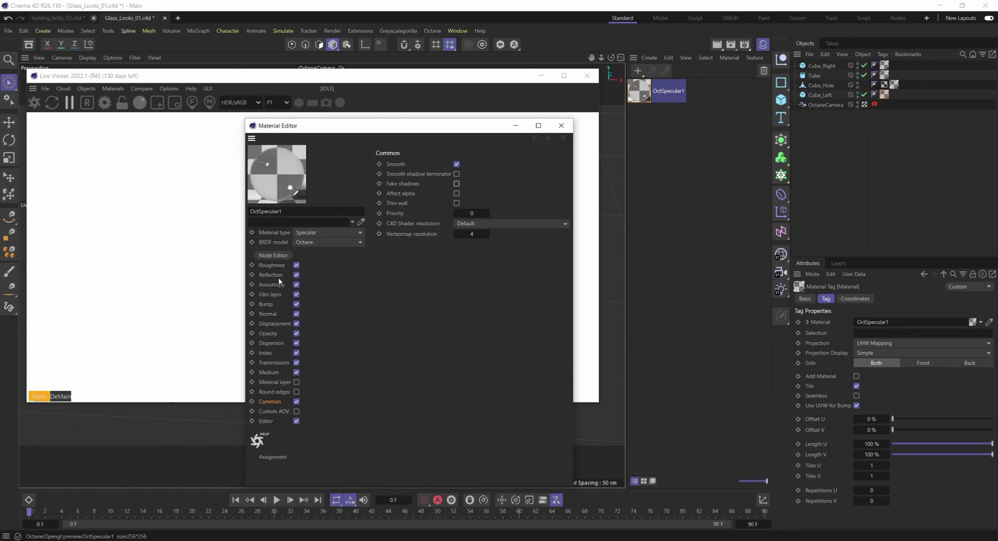
- Show the OctSpecular1 node in the Octane Node Editor to the right, then restart the Live Viewer
{"action": "left_click", "coordinate": [272, 266]}
{"action": "left_click", "coordinate": [282, 257]}
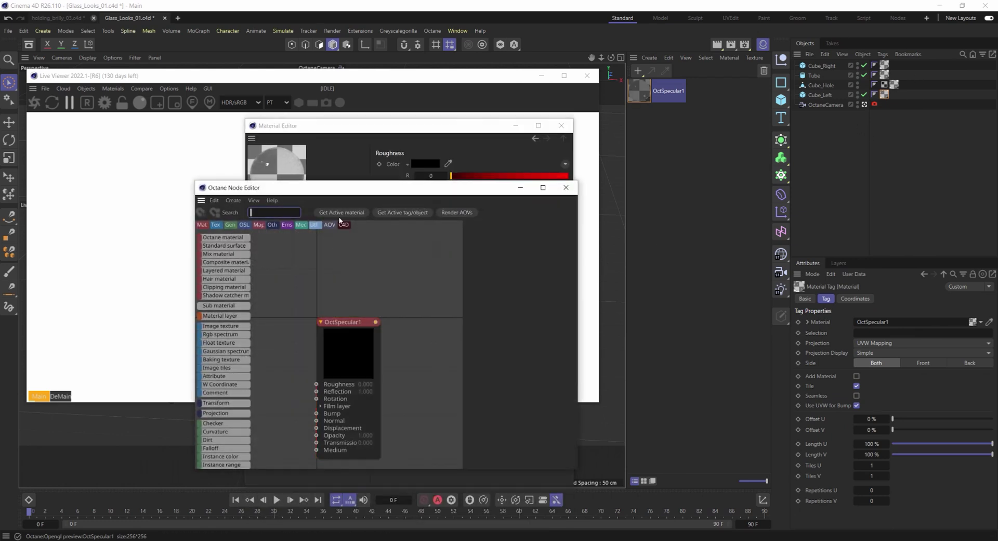
{"action": "left_click", "coordinate": [354, 325]}
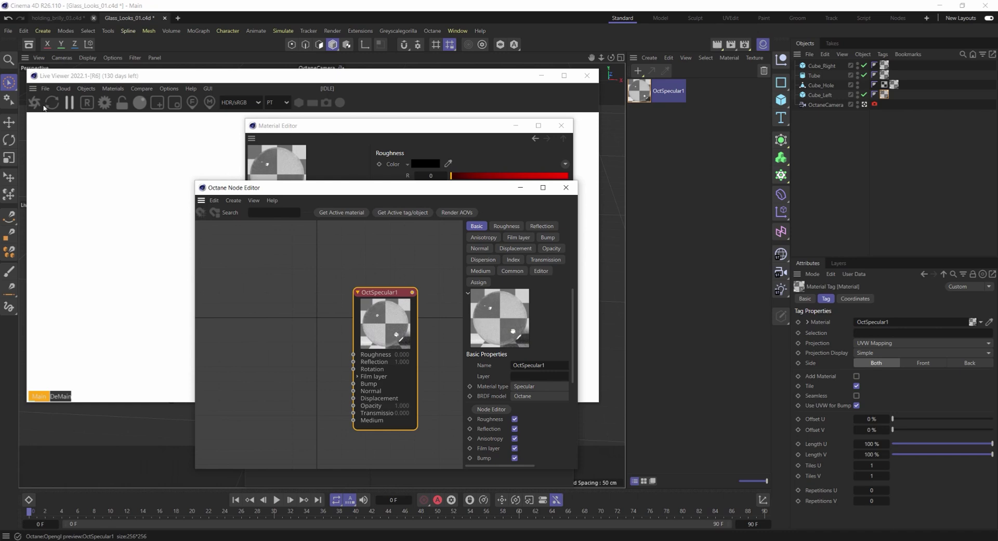
{"action": "left_click", "coordinate": [208, 137]}
{"action": "left_click", "coordinate": [301, 458]}
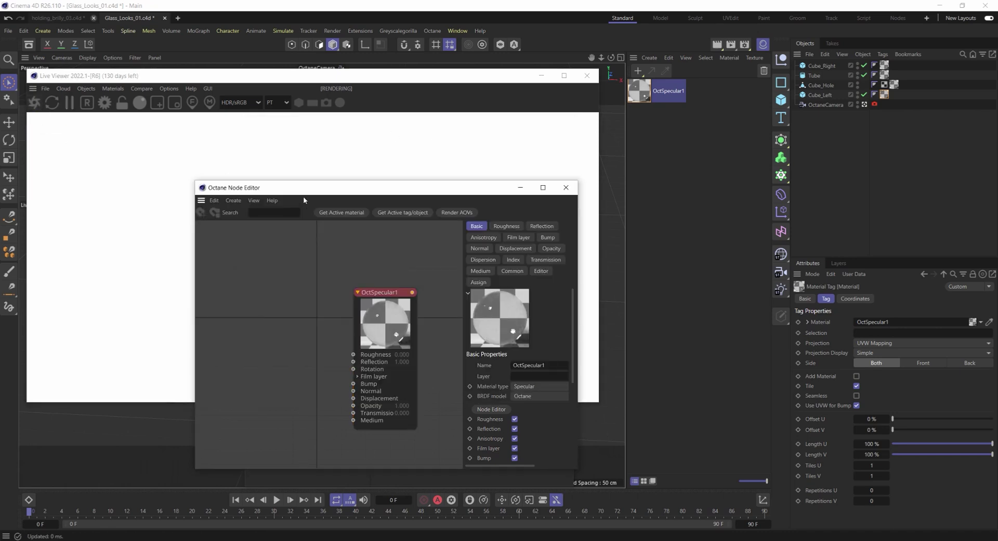
{"action": "left_click_drag", "start_coordinate": [306, 193], "coordinate": [700, 211]}
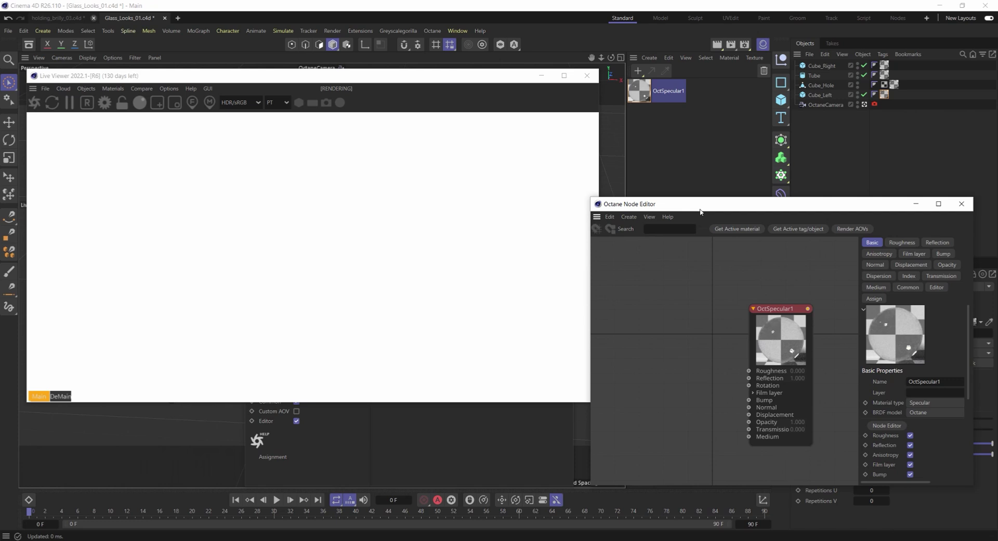
{"action": "left_click", "coordinate": [35, 103]}
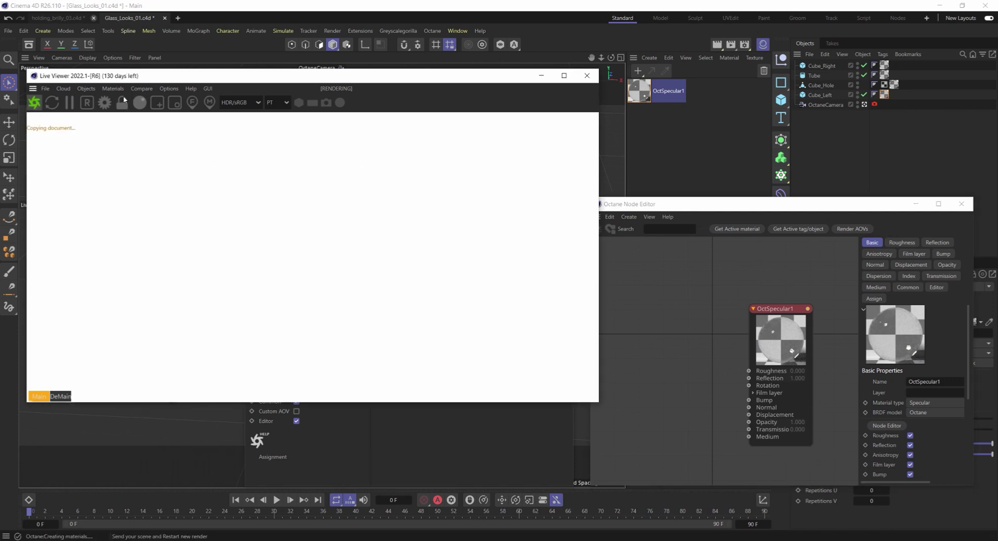
- Add an Octane Texture Environment and set its colour to black
{"action": "left_click", "coordinate": [87, 89]}
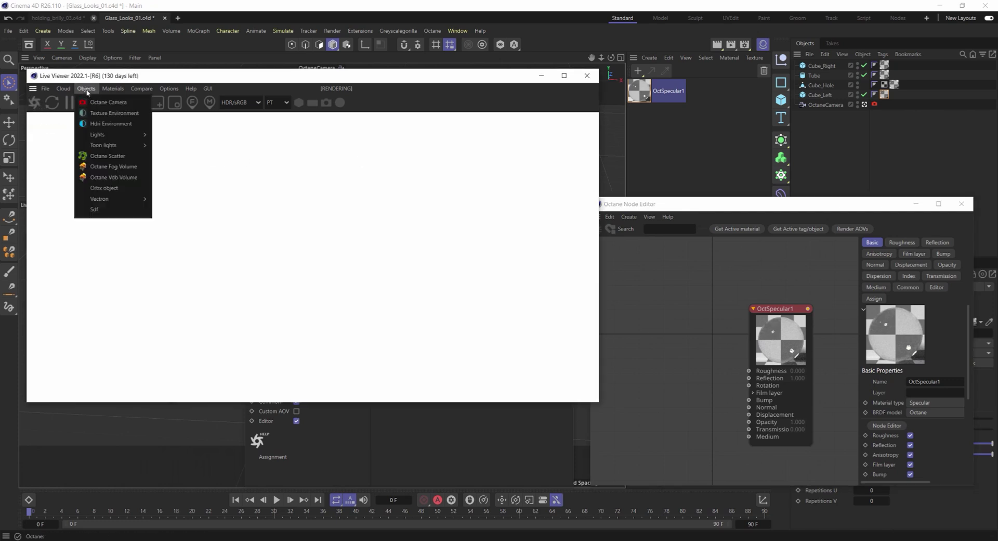
{"action": "left_click", "coordinate": [123, 113]}
{"action": "left_click_drag", "start_coordinate": [741, 211], "coordinate": [472, 170]}
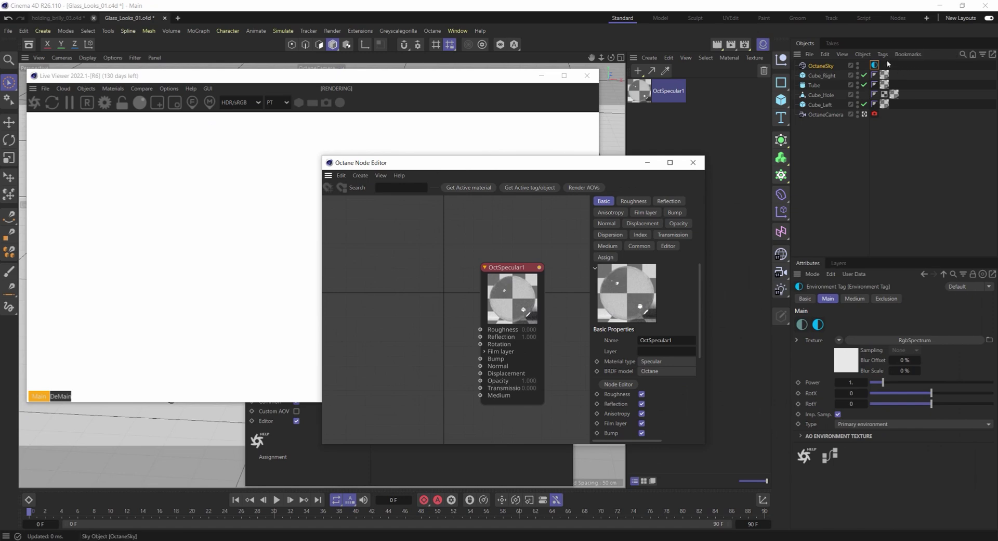
{"action": "left_click", "coordinate": [847, 359]}
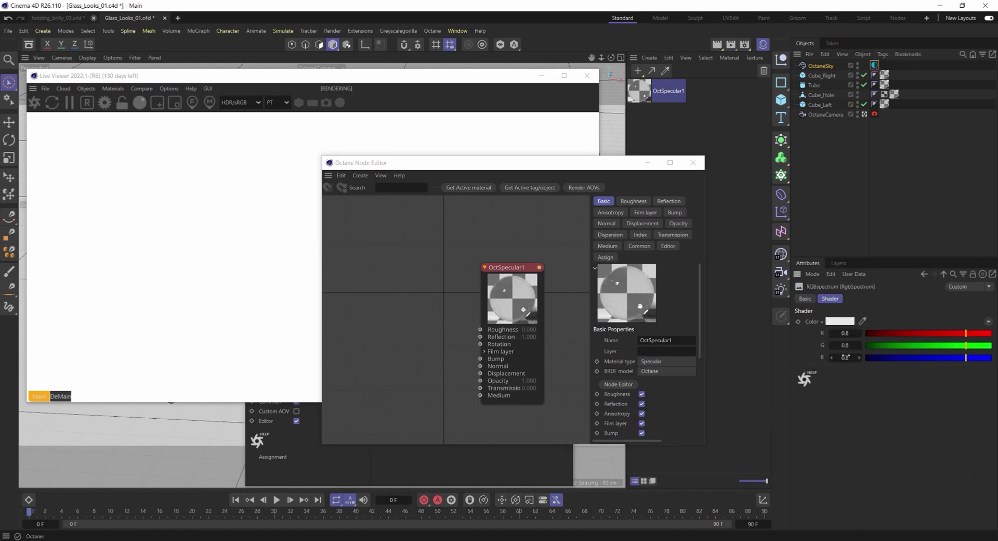
{"action": "left_click", "coordinate": [834, 323]}
{"action": "left_click_drag", "start_coordinate": [764, 395], "coordinate": [749, 442]}
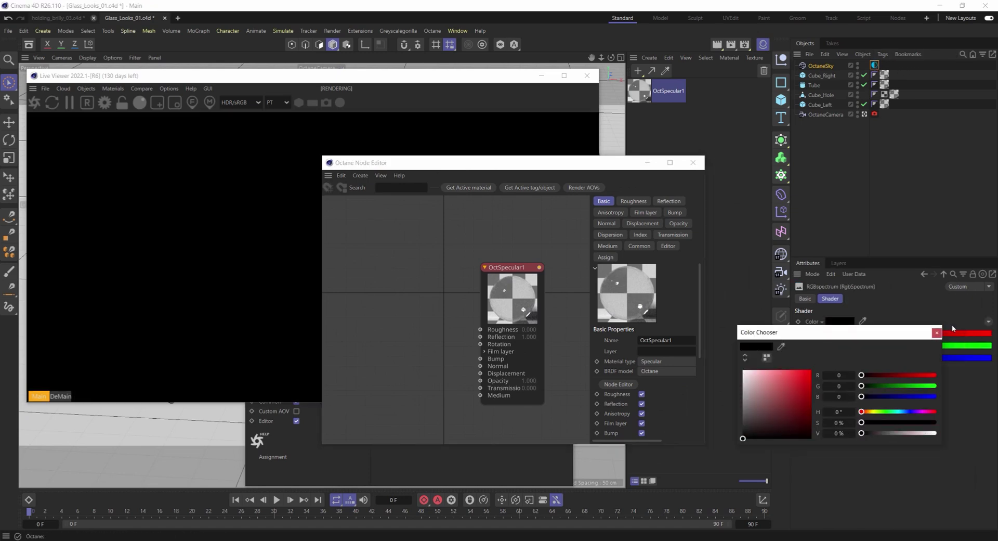
- Add an Hdri Environment with an HDRI Link Plus tag, loading a 1500×750 HDR image
{"action": "left_click", "coordinate": [85, 89]}
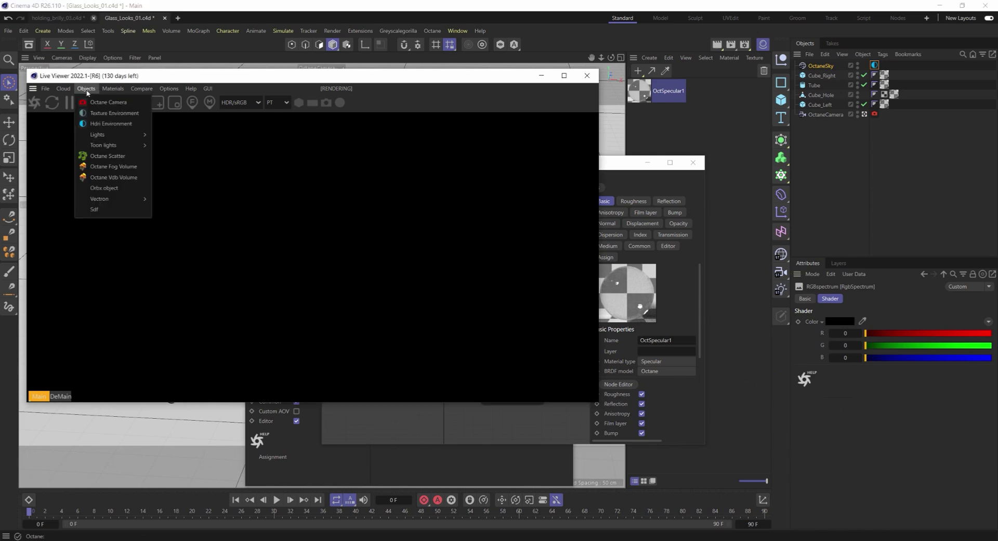
{"action": "left_click", "coordinate": [111, 124]}
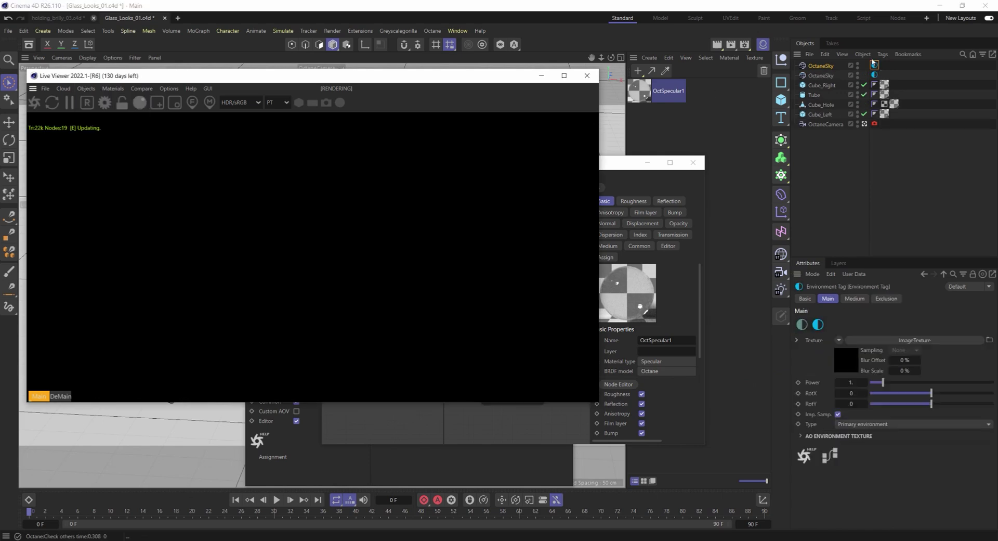
{"action": "right_click", "coordinate": [830, 66]}
{"action": "left_click", "coordinate": [891, 192]}
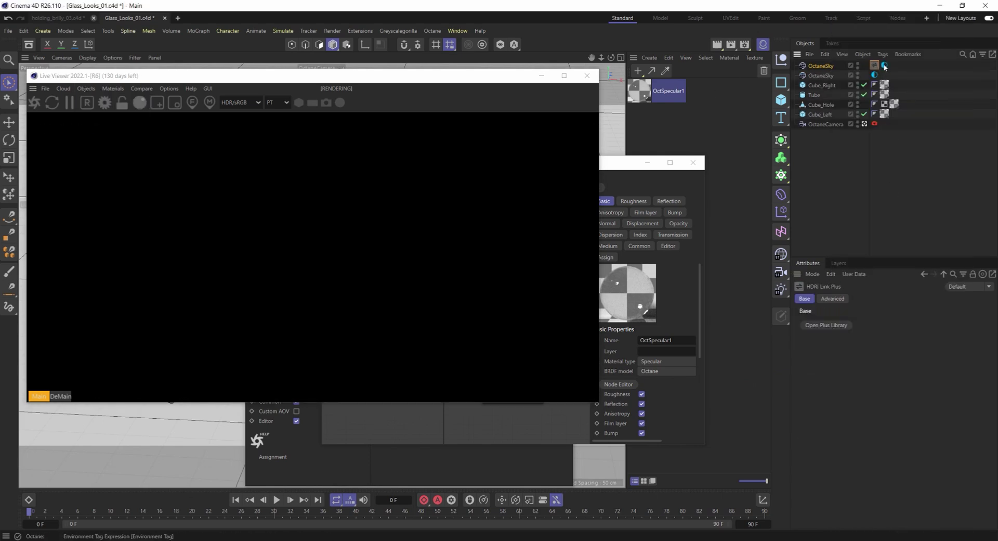
{"action": "left_click", "coordinate": [841, 357]}
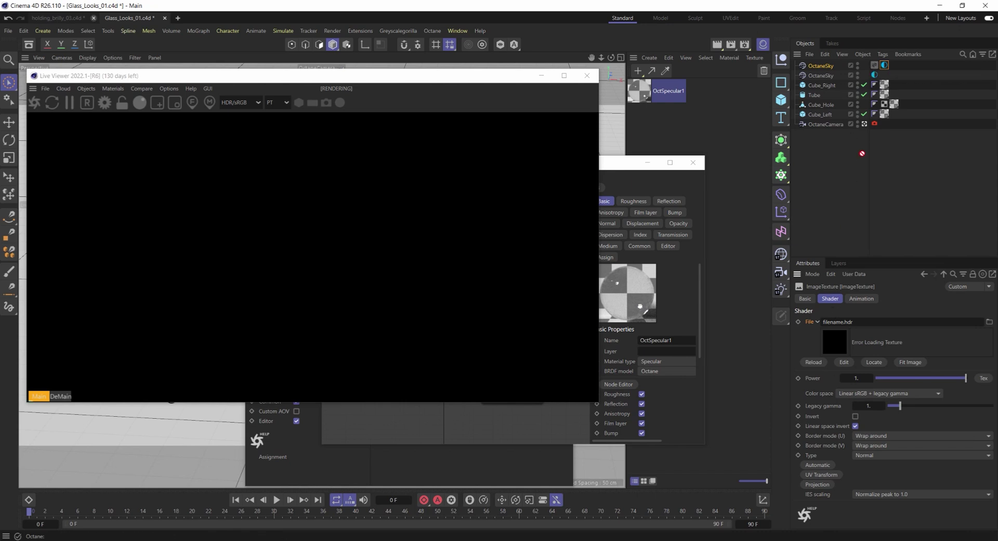
{"action": "left_click_drag", "start_coordinate": [862, 153], "coordinate": [877, 67]}
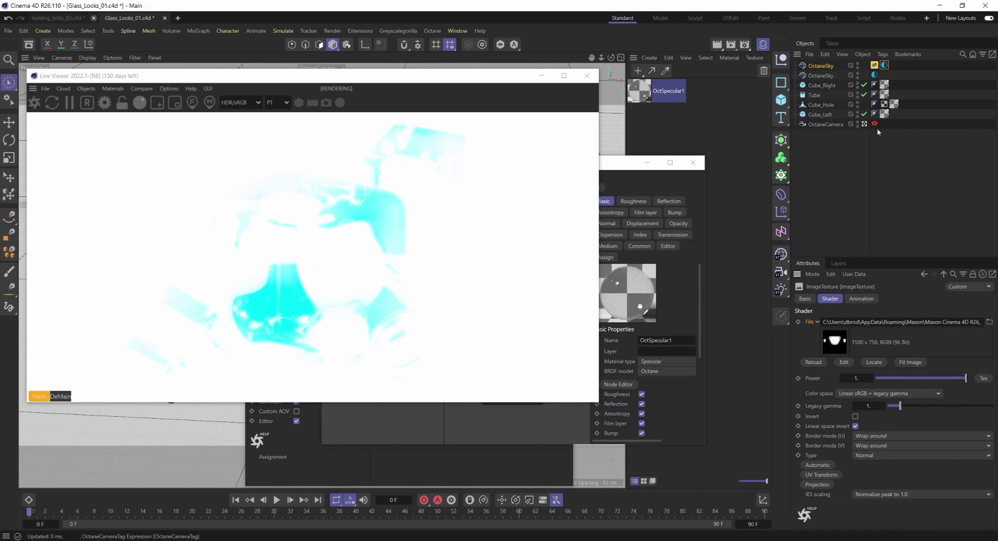
- Add an Octane camera (80 mm Portrait, Thinlens tag), render through it, and view its Camera Imager settings
{"action": "left_click", "coordinate": [112, 89]}
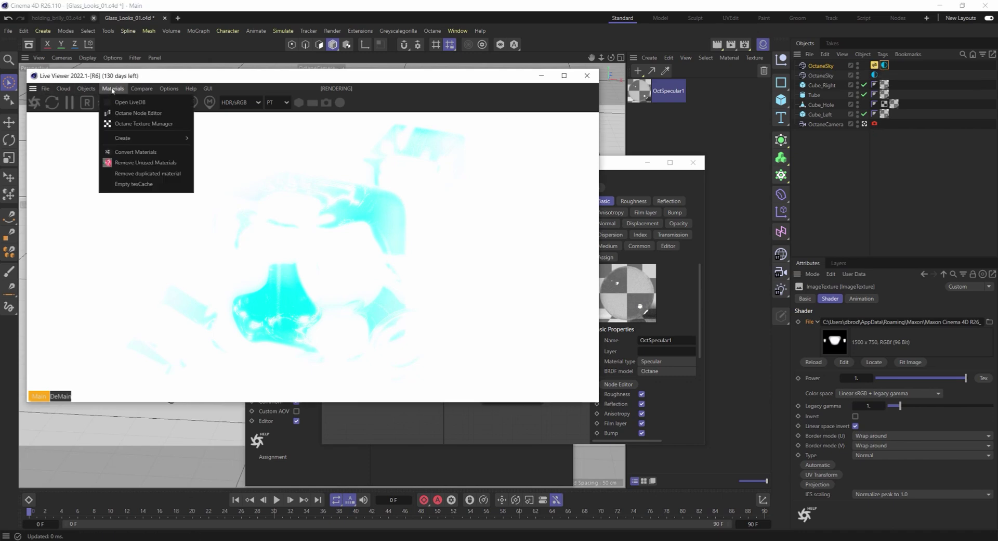
{"action": "left_click", "coordinate": [86, 88]}
{"action": "left_click", "coordinate": [109, 102]}
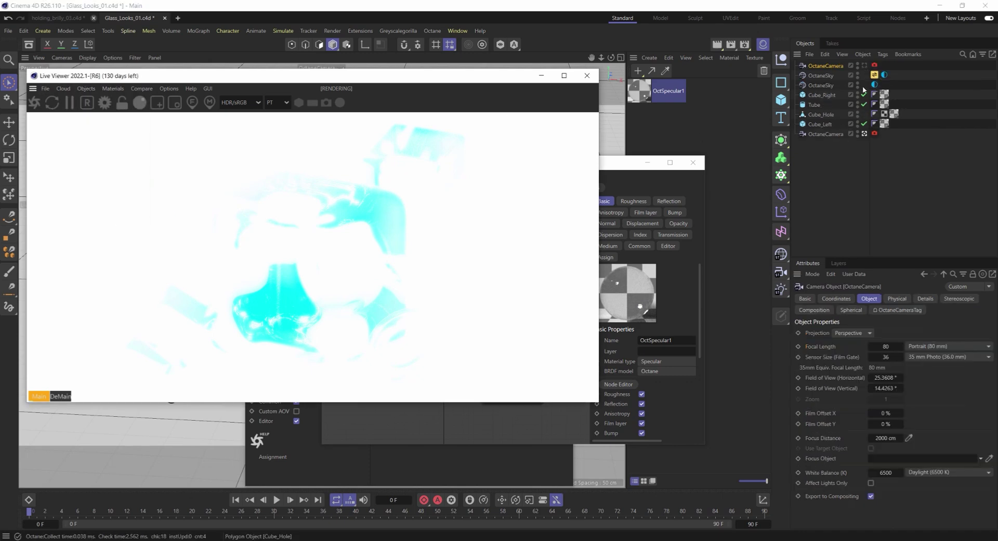
{"action": "left_click", "coordinate": [864, 66]}
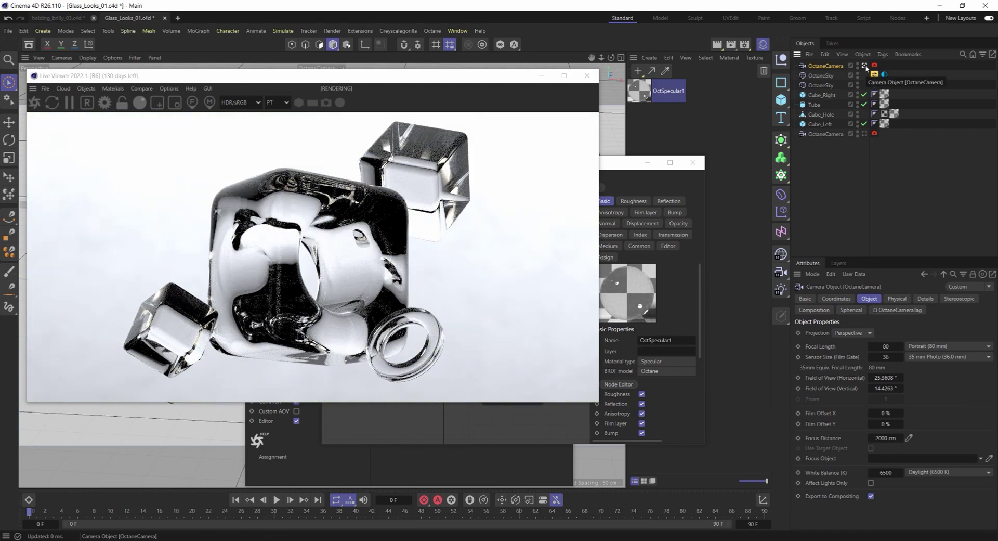
{"action": "left_click", "coordinate": [874, 65]}
{"action": "left_click", "coordinate": [838, 65]}
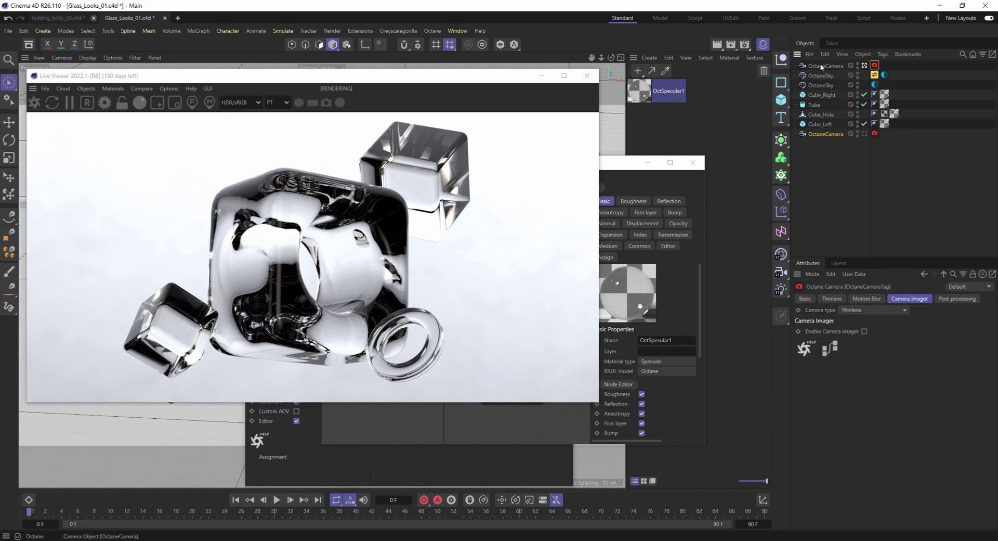
{"action": "left_click", "coordinate": [874, 65]}
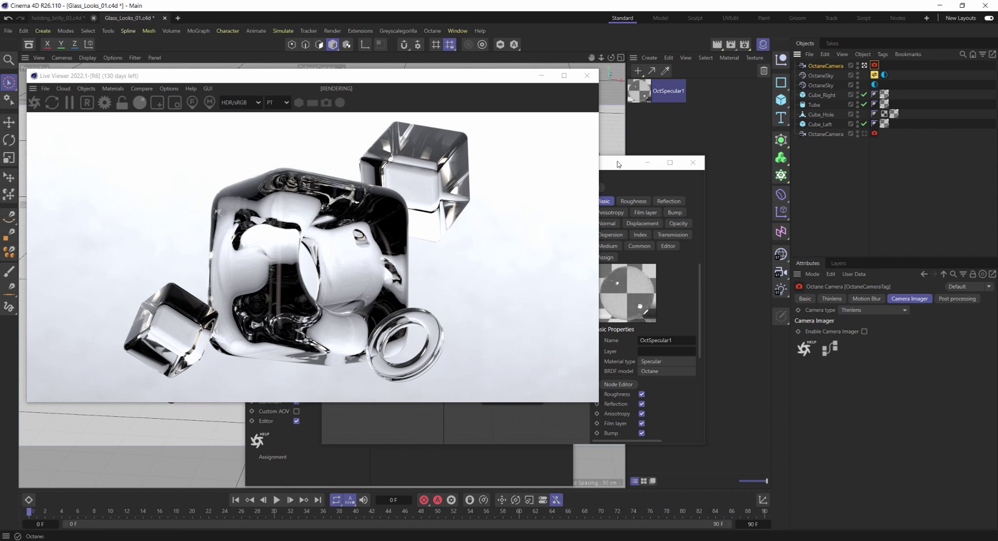
- Set the black sky's type to Visible environment, restart the render, and reopen OctSpecular1's node editor
{"action": "left_click", "coordinate": [875, 85]}
{"action": "left_click", "coordinate": [884, 424]}
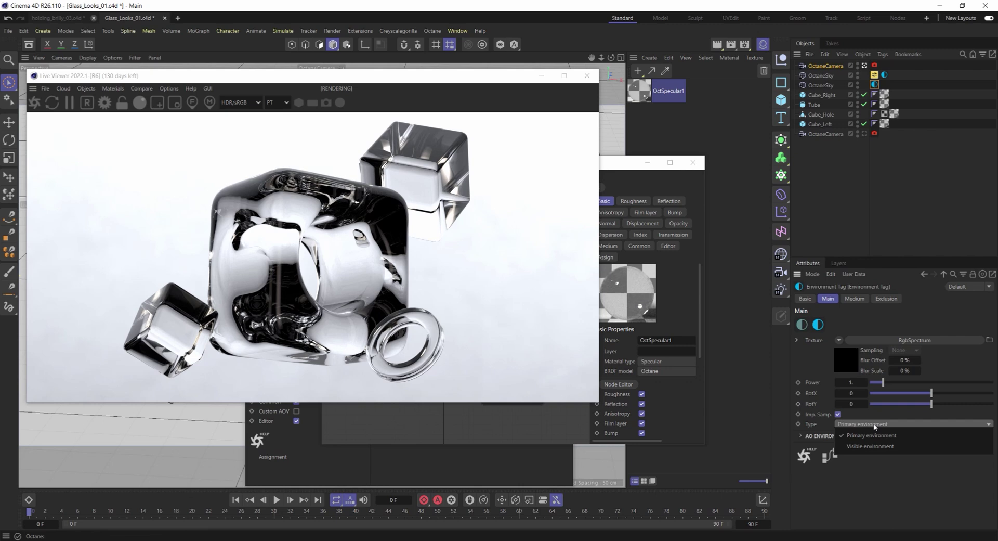
{"action": "left_click", "coordinate": [858, 449]}
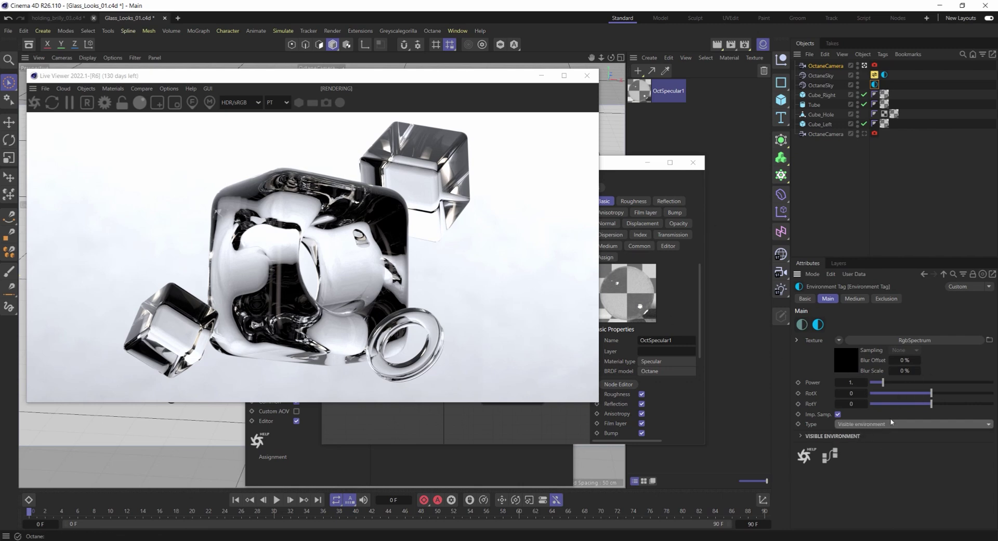
{"action": "left_click", "coordinate": [884, 74]}
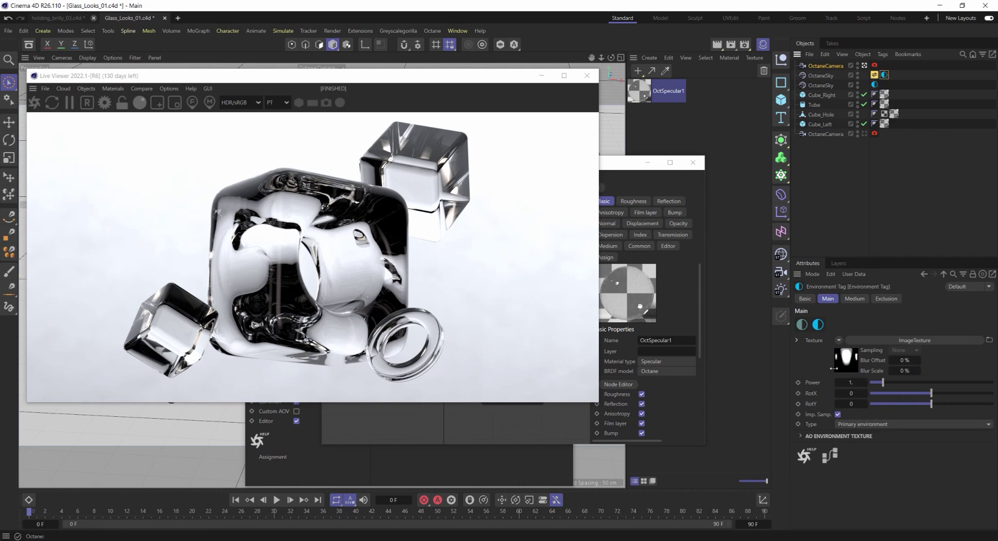
{"action": "left_click", "coordinate": [35, 103]}
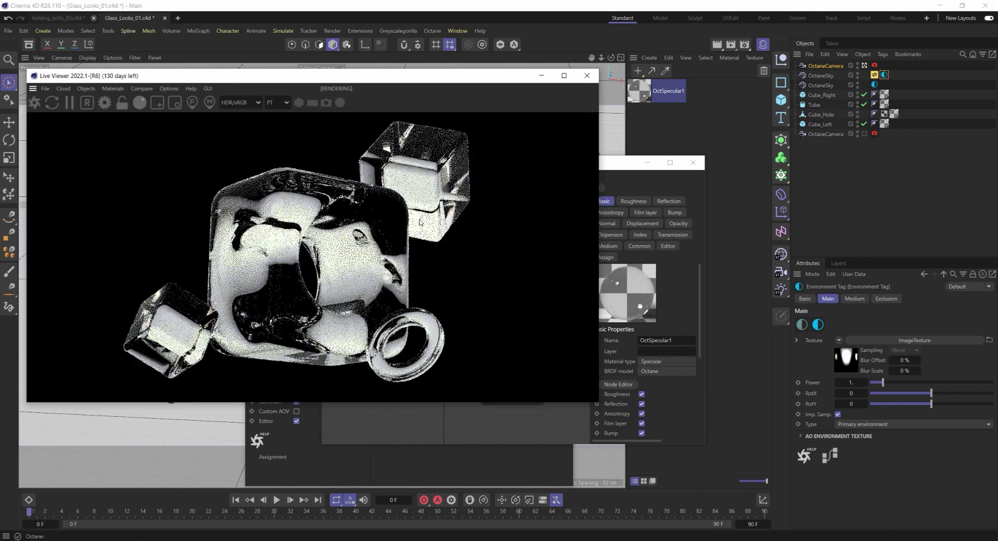
{"action": "left_click", "coordinate": [619, 384]}
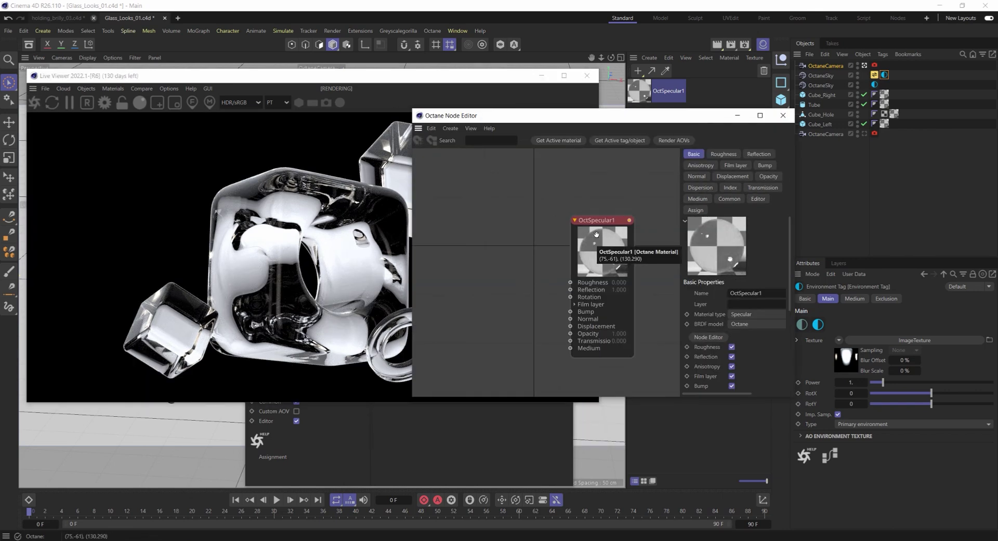
- Raise OctSpecular1's Dispersion_coefficient_B to 0.1 for rainbow dispersion
{"action": "left_click", "coordinate": [700, 188]}
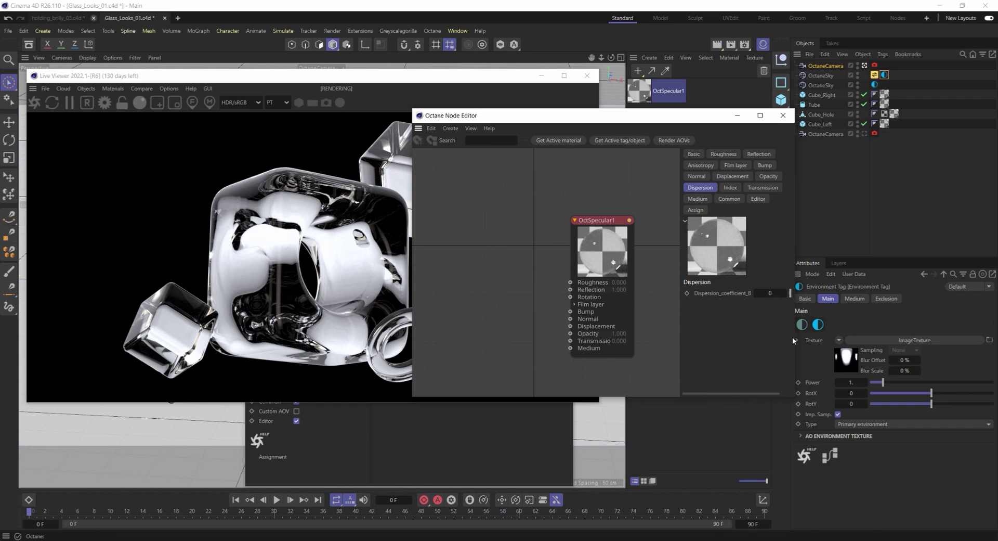
{"action": "left_click_drag", "start_coordinate": [796, 337], "coordinate": [950, 325]}
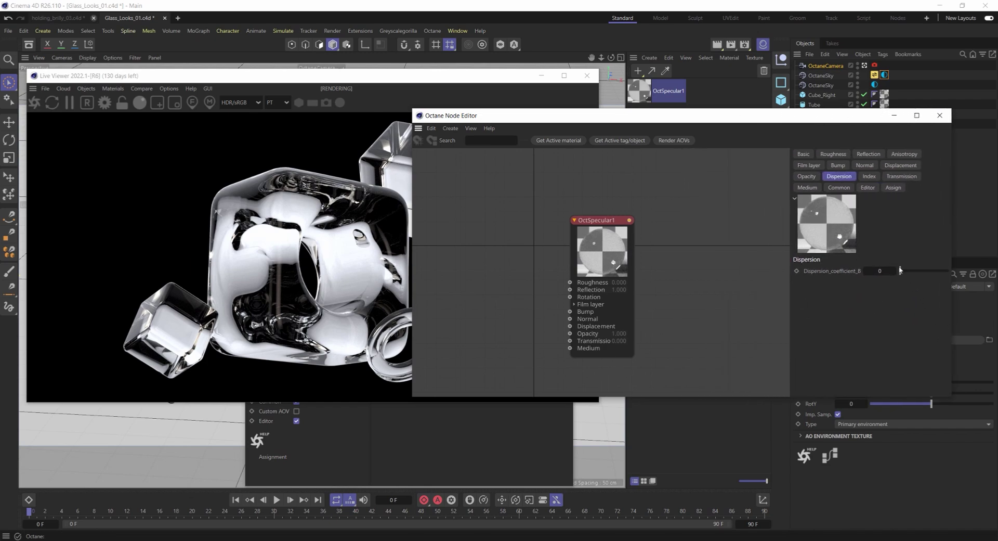
{"action": "left_click_drag", "start_coordinate": [905, 272], "coordinate": [994, 277]}
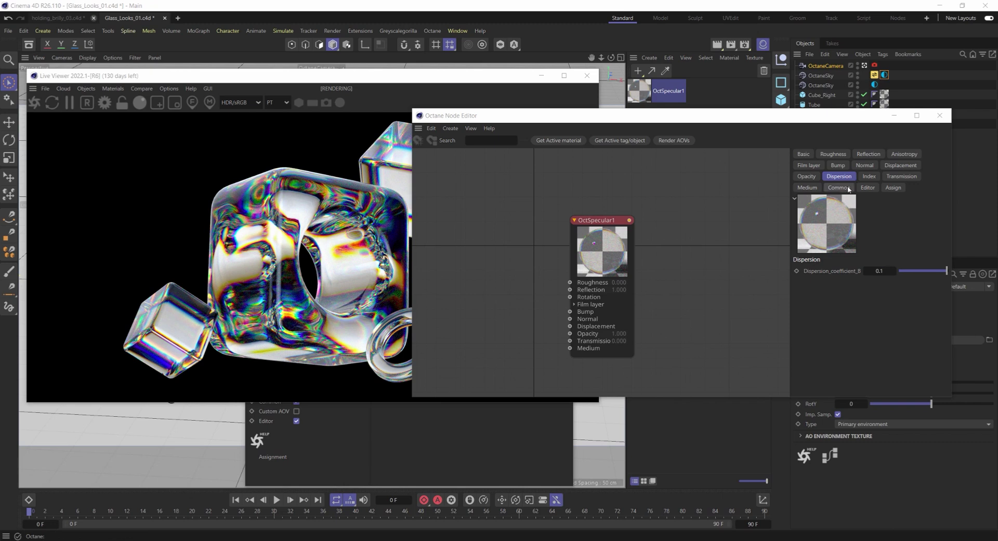
{"action": "left_click_drag", "start_coordinate": [455, 118], "coordinate": [531, 187]}
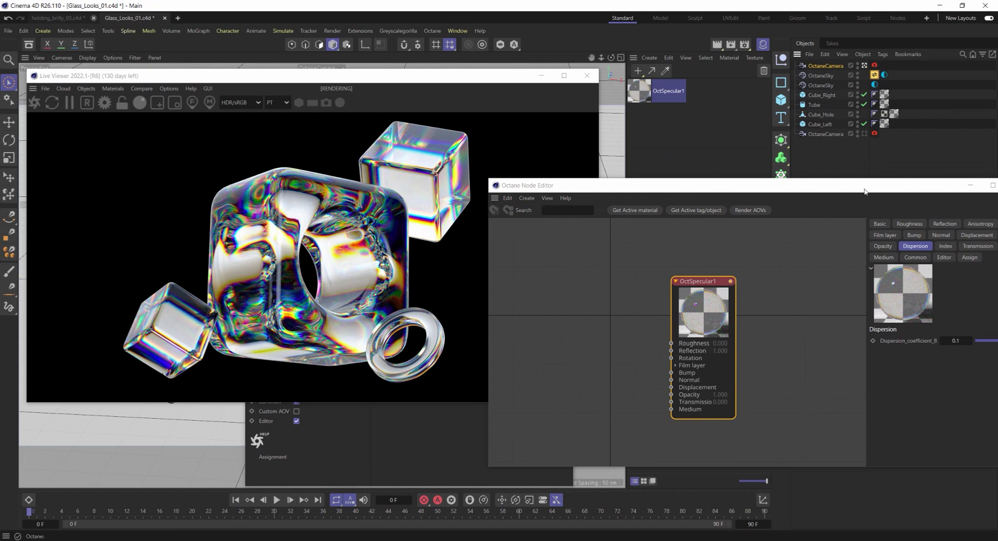
- Check the HDRI Link Plus tag's file path in its advanced settings
{"action": "left_click_drag", "start_coordinate": [865, 191], "coordinate": [512, 189]}
{"action": "left_click", "coordinate": [833, 298]}
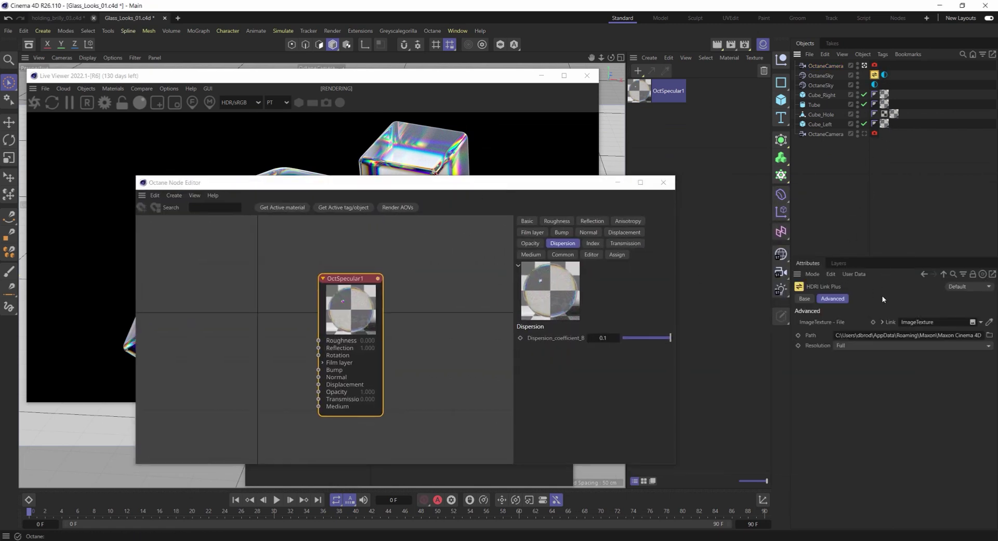
{"action": "left_click", "coordinate": [907, 335]}
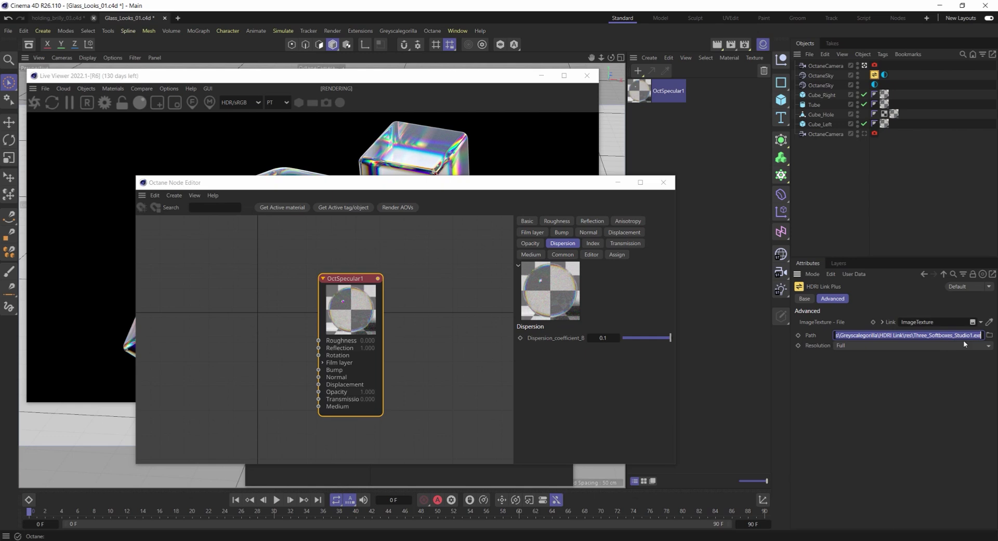
{"action": "left_click", "coordinate": [884, 75]}
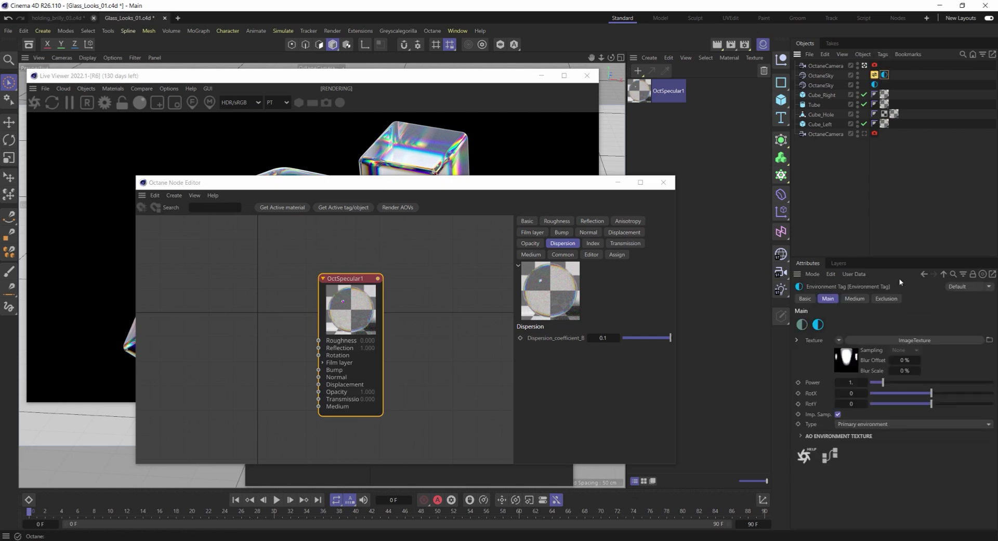
{"action": "left_click_drag", "start_coordinate": [419, 189], "coordinate": [677, 137]}
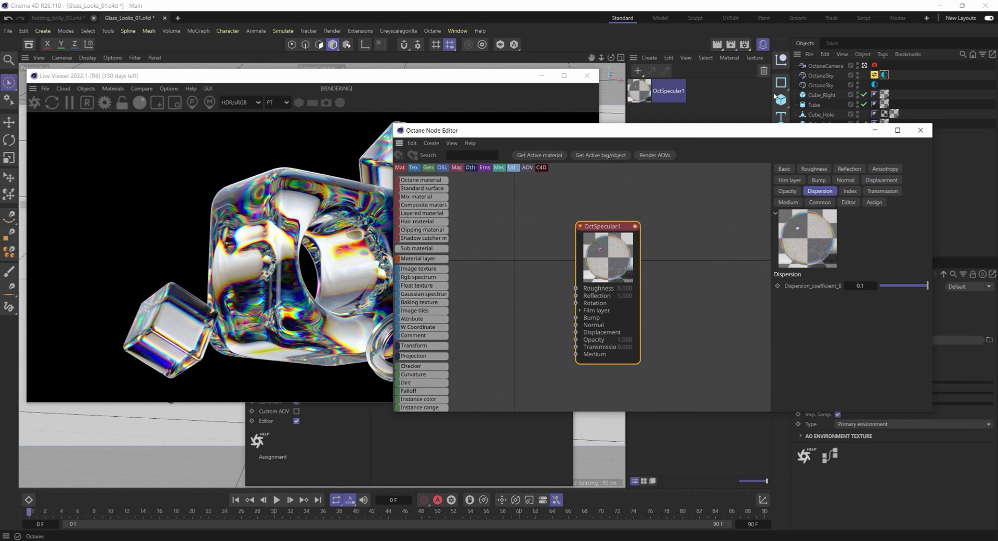
- Connect the Plus Library's Scratches 02 texture (GSG_SI_Scratches_02.jpg) to OctSpecular1's Bump input
{"action": "left_click", "coordinate": [399, 30]}
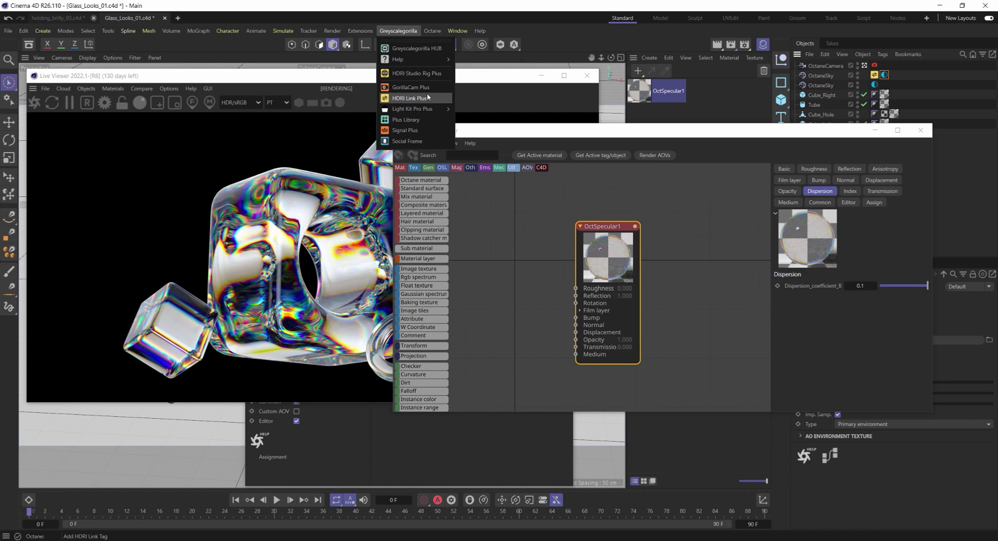
{"action": "left_click", "coordinate": [419, 120]}
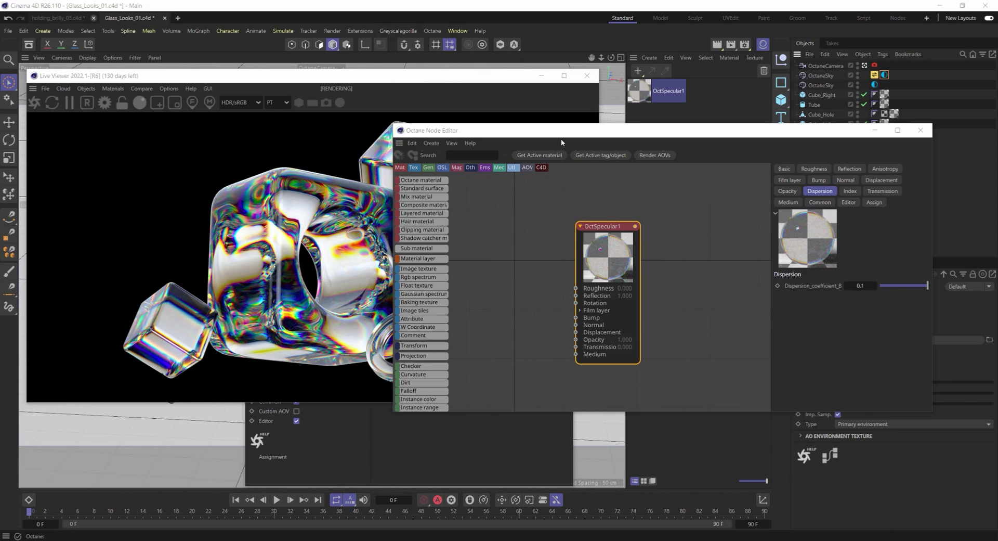
{"action": "left_click", "coordinate": [493, 138]}
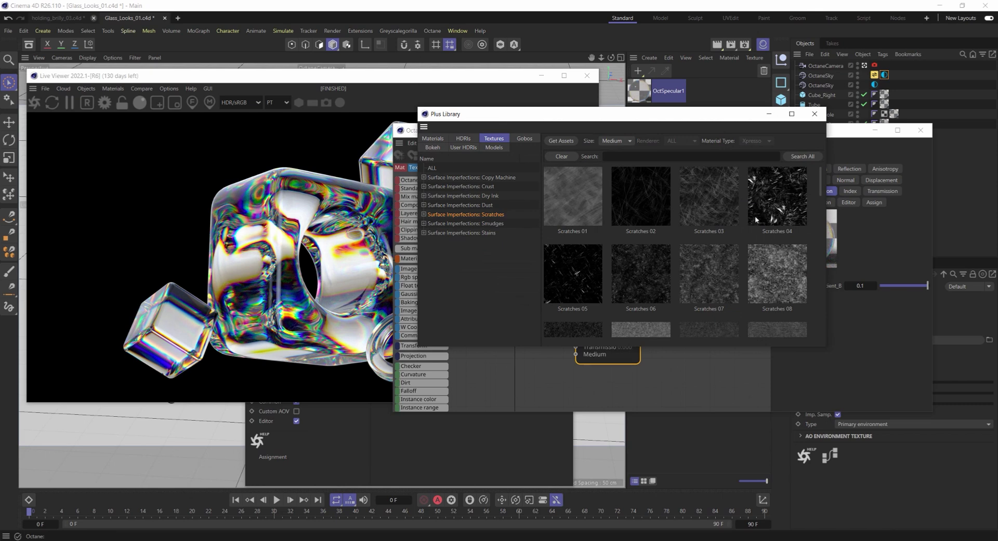
{"action": "left_click_drag", "start_coordinate": [644, 185], "coordinate": [514, 361]}
{"action": "left_click_drag", "start_coordinate": [600, 118], "coordinate": [798, 382]}
{"action": "left_click_drag", "start_coordinate": [562, 363], "coordinate": [576, 317]}
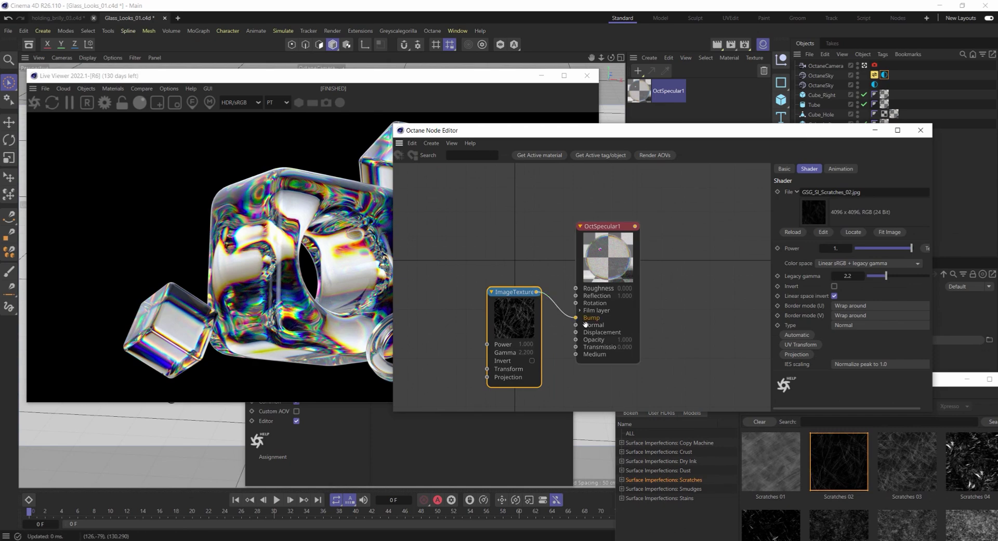
{"action": "left_click", "coordinate": [399, 155]}
{"action": "left_click_drag", "start_coordinate": [529, 131], "coordinate": [518, 155]}
{"action": "left_click", "coordinate": [907, 146]}
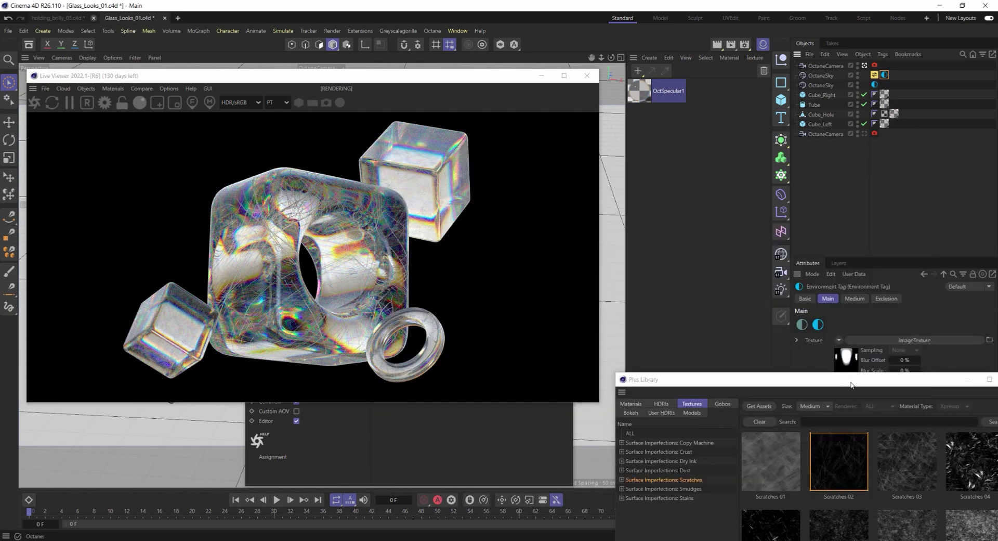
- Select OctSpecular1 and bring its Material Editor and Octane Node Editor to the front
{"action": "left_click", "coordinate": [652, 94]}
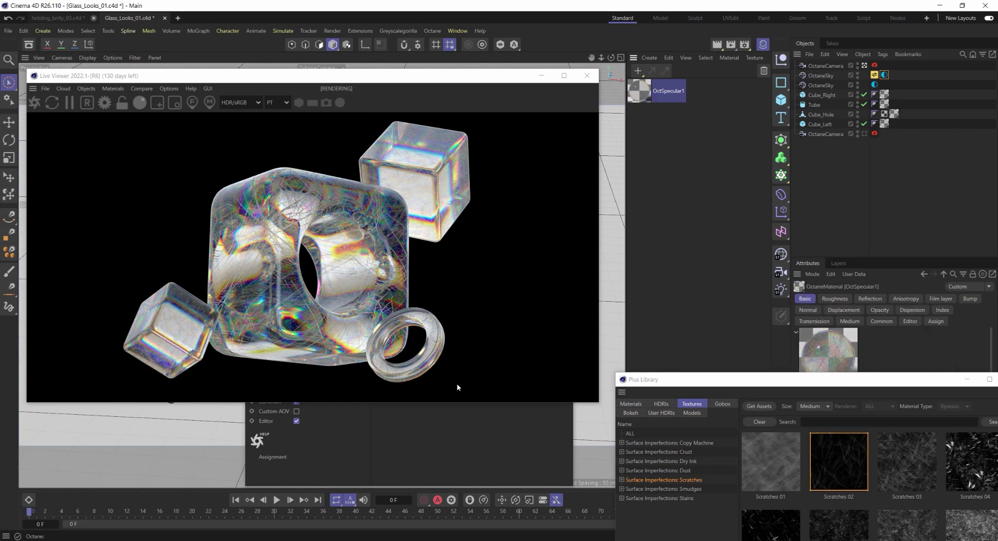
{"action": "left_click", "coordinate": [445, 439]}
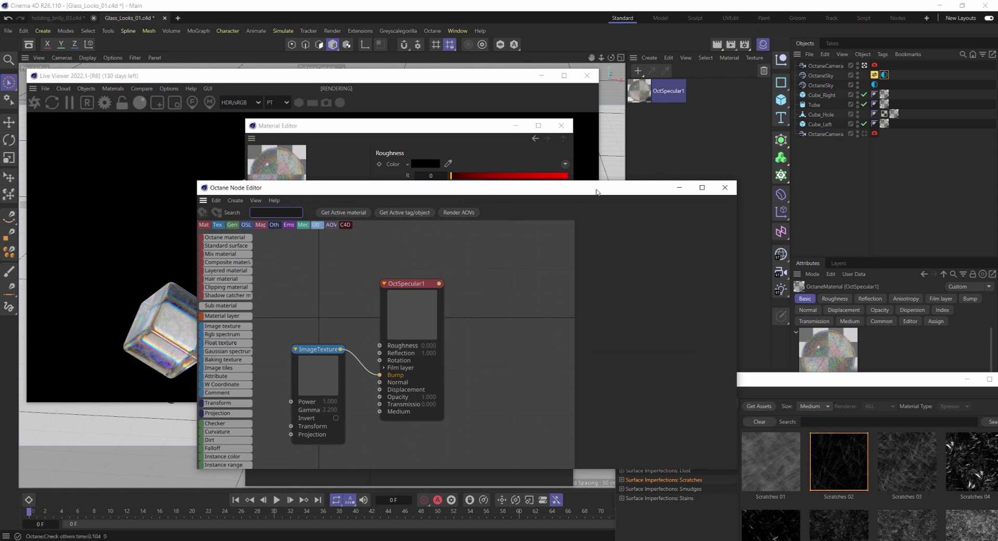
- Set OctSpecular1's index of refraction to 1.4 in the Node Editor's Index tab
{"action": "left_click", "coordinate": [343, 212]}
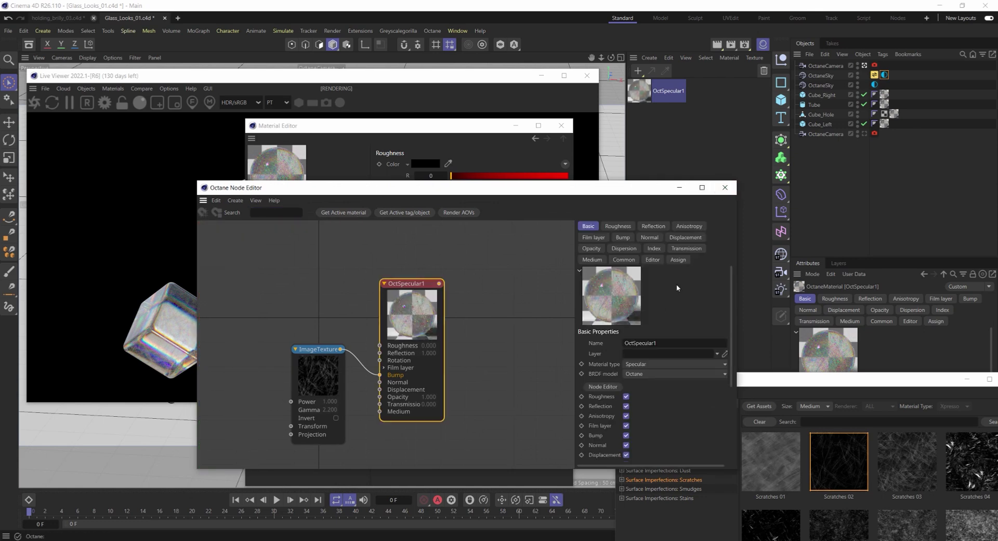
{"action": "left_click", "coordinate": [654, 248]}
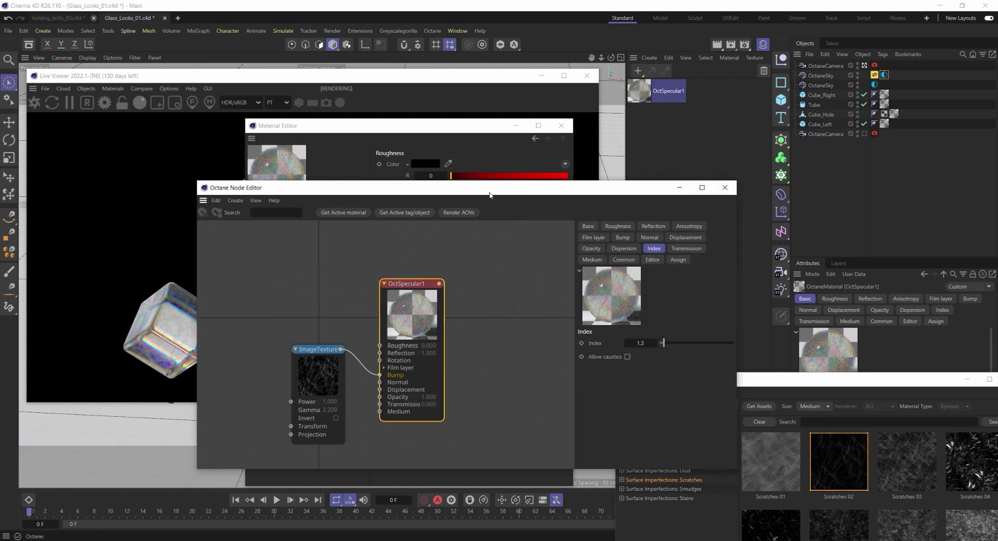
{"action": "left_click_drag", "start_coordinate": [489, 194], "coordinate": [672, 148]}
{"action": "left_click", "coordinate": [562, 126]}
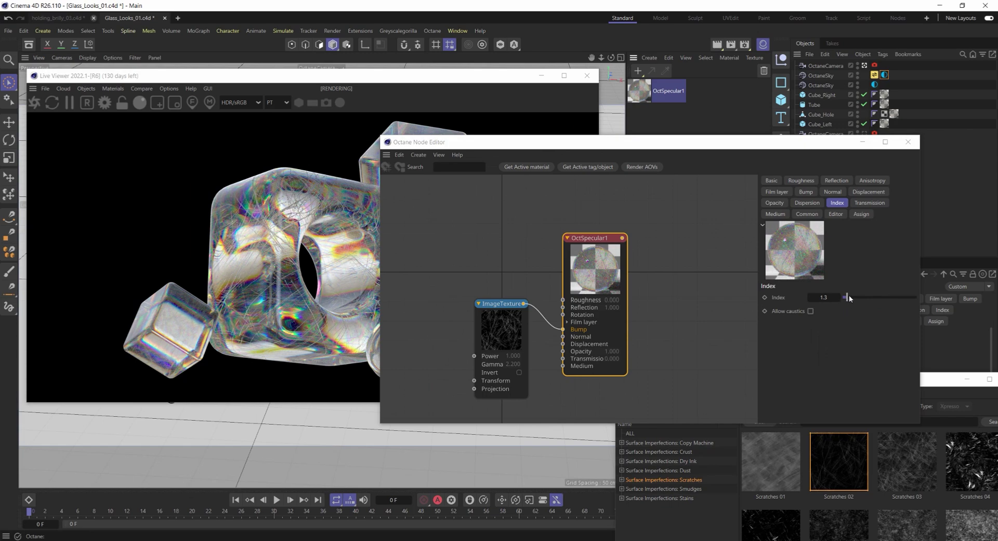
{"action": "left_click_drag", "start_coordinate": [850, 297], "coordinate": [856, 299]}
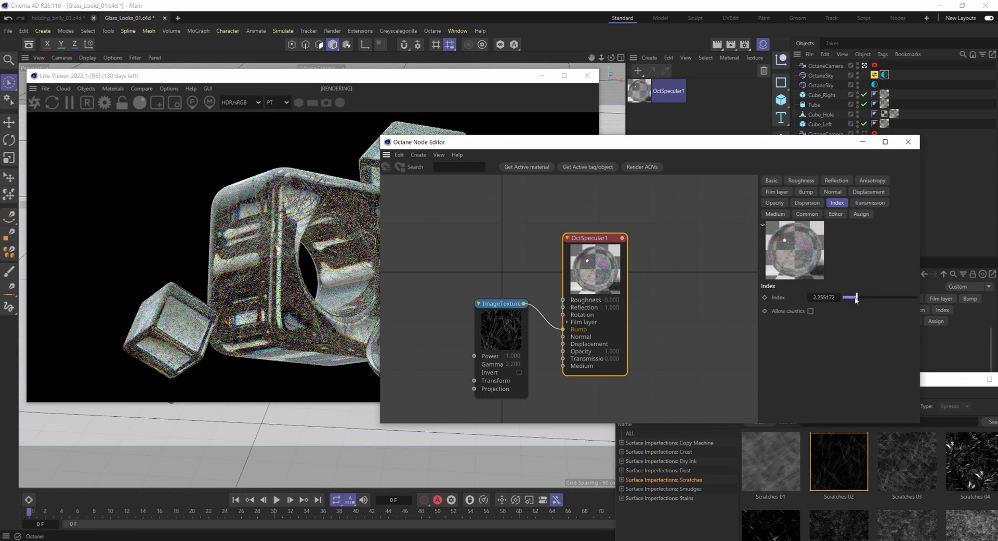
{"action": "double_click", "coordinate": [824, 297]}
{"action": "type", "text": "1"}
{"action": "key", "text": "Return"}
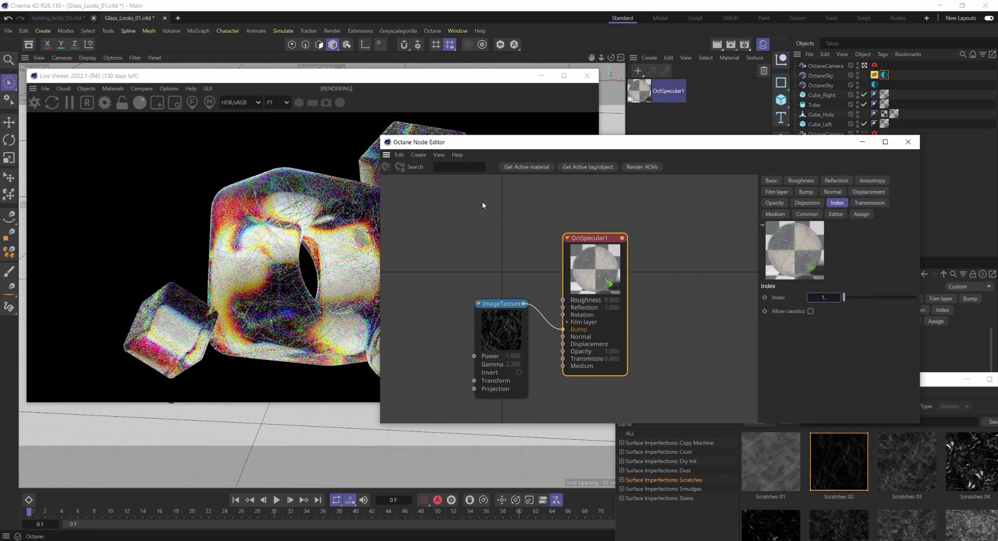
{"action": "left_click_drag", "start_coordinate": [416, 142], "coordinate": [444, 139]}
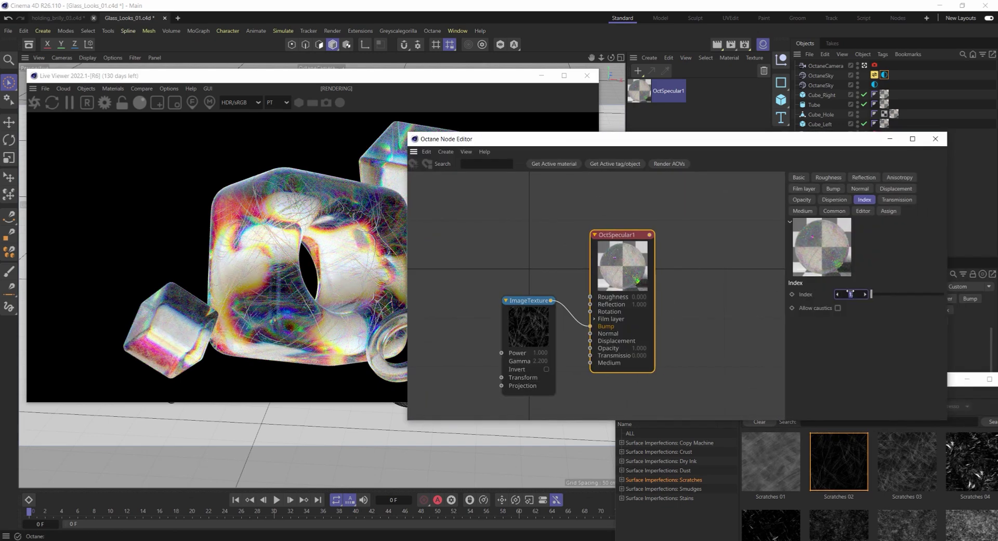
{"action": "type", "text": "4"}
{"action": "key", "text": "Return"}
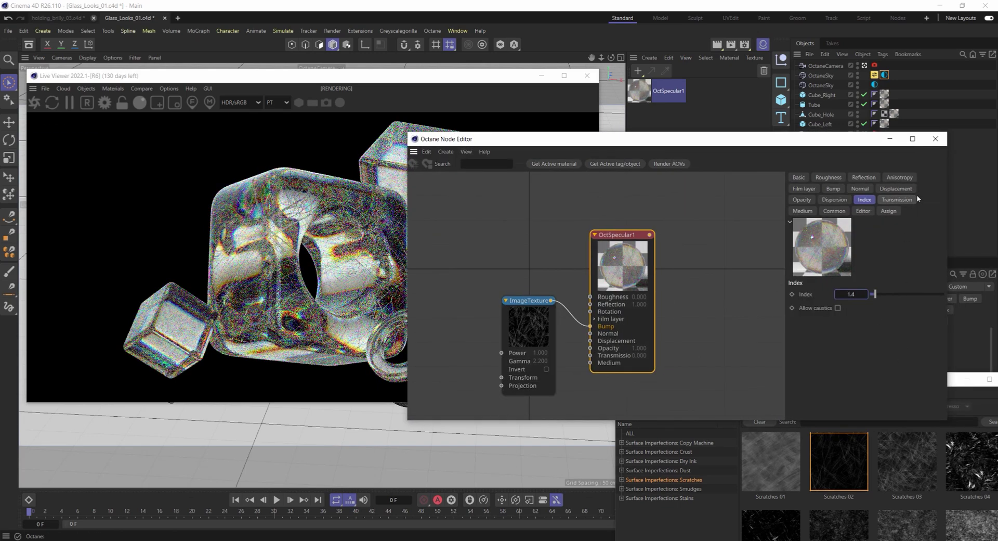
{"action": "left_click", "coordinate": [936, 138]}
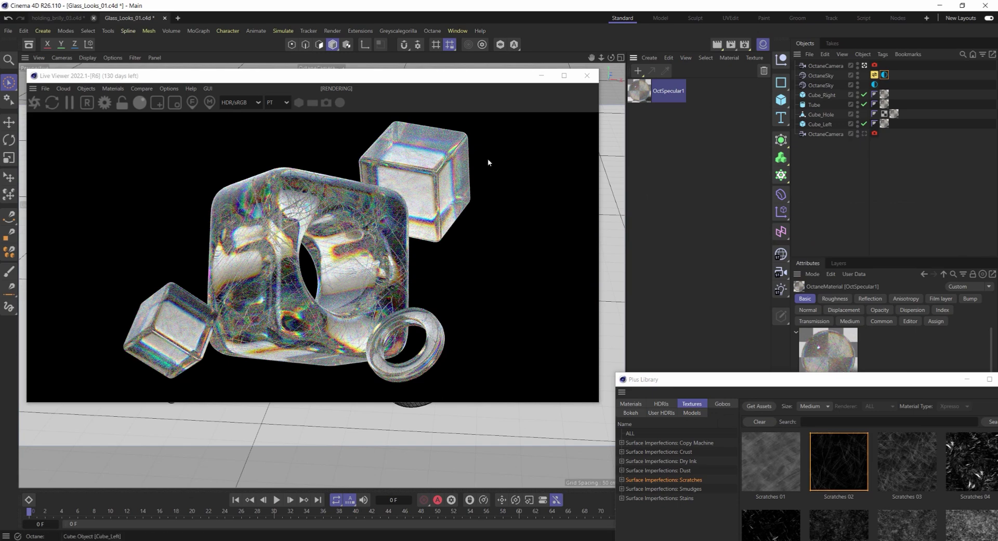
- Select the sky's HDRI Link tag and switch the Plus Library to its Pro Studios HDRIs
{"action": "left_click", "coordinate": [874, 76]}
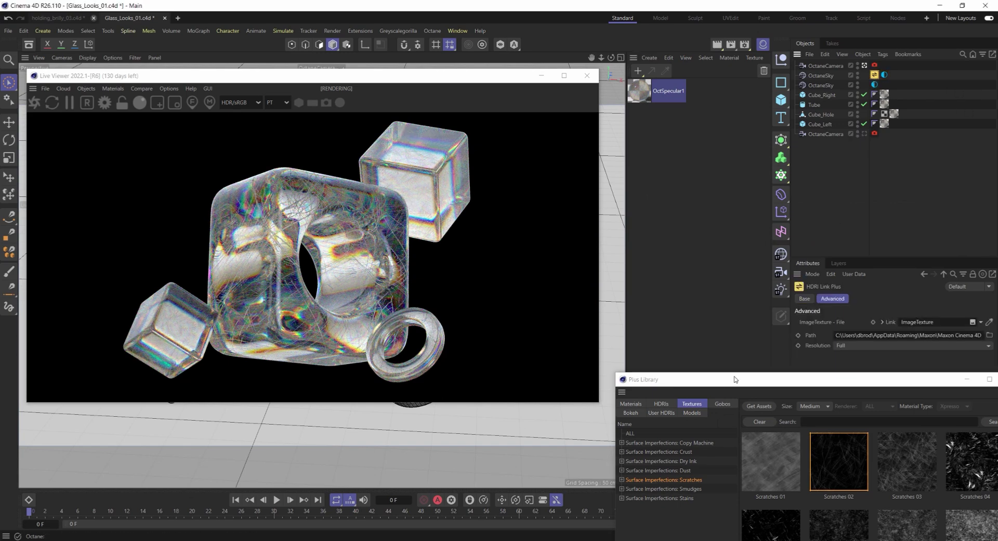
{"action": "left_click_drag", "start_coordinate": [720, 380], "coordinate": [604, 177]}
{"action": "left_click", "coordinate": [550, 201]}
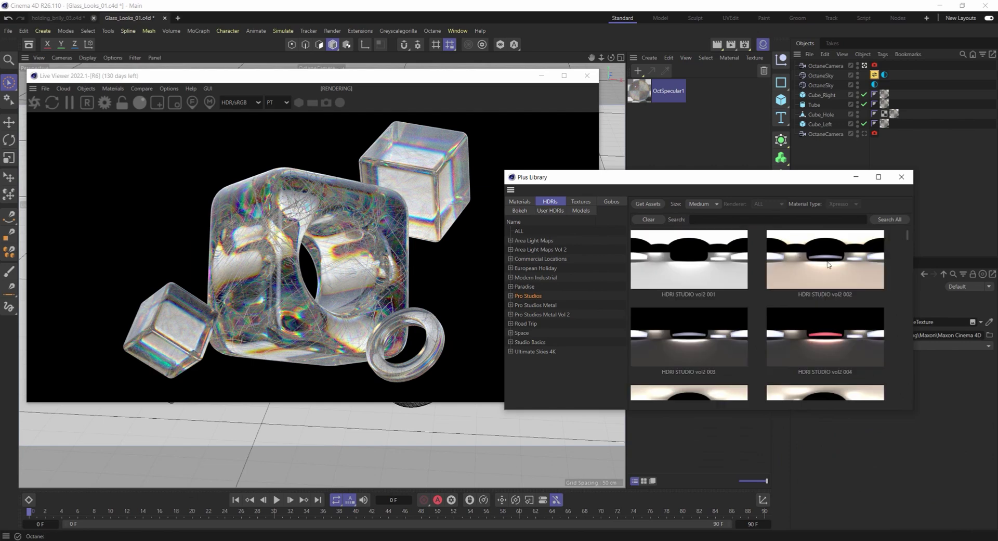
- Preview the Pro Studios HDRIs vol2 004 through 019 as the sky environment
{"action": "left_click", "coordinate": [826, 314]}
{"action": "scroll", "coordinate": [811, 309], "scroll_direction": "down", "scroll_amount": 2}
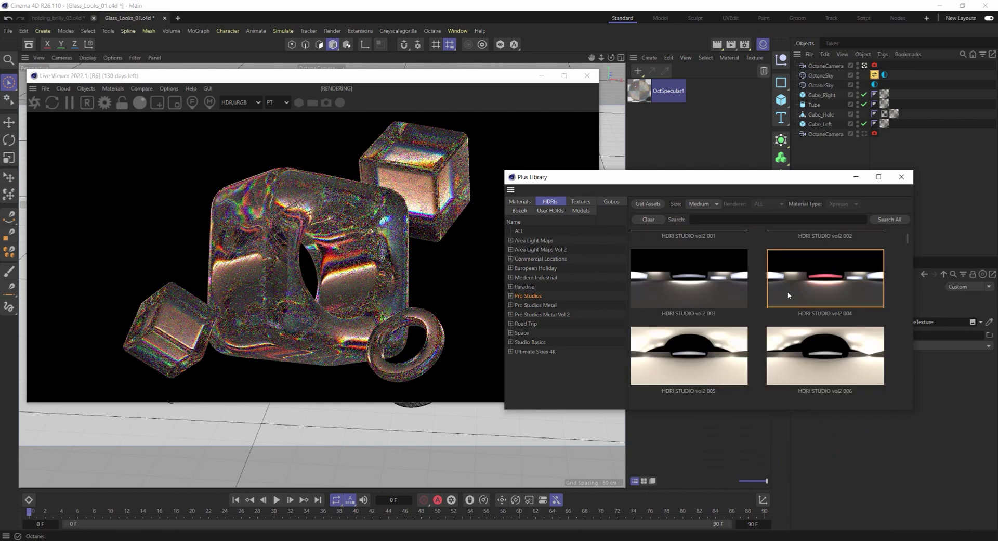
{"action": "left_click", "coordinate": [728, 310]}
{"action": "scroll", "coordinate": [725, 312], "scroll_direction": "down", "scroll_amount": 2}
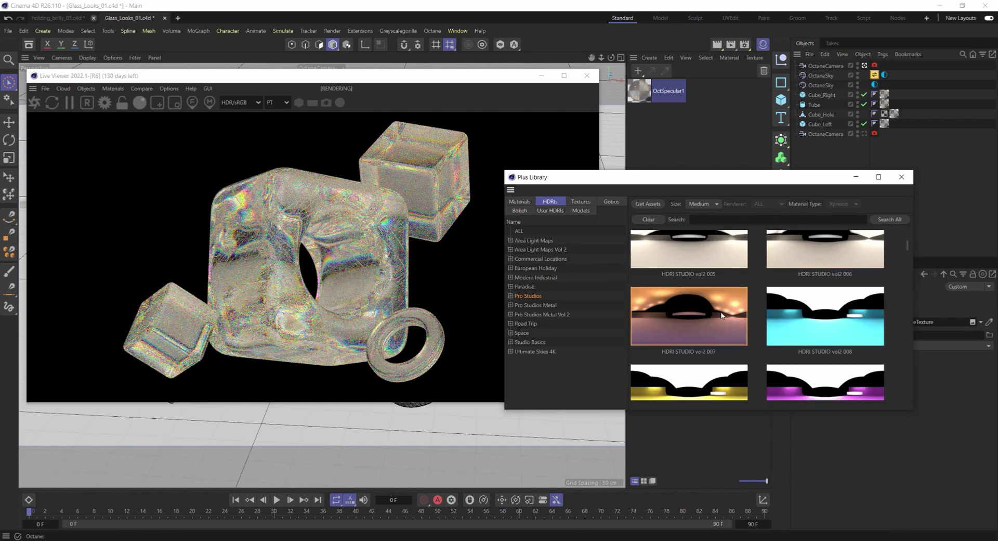
{"action": "left_click", "coordinate": [805, 315]}
{"action": "scroll", "coordinate": [811, 322], "scroll_direction": "down", "scroll_amount": 2}
{"action": "left_click", "coordinate": [825, 354]}
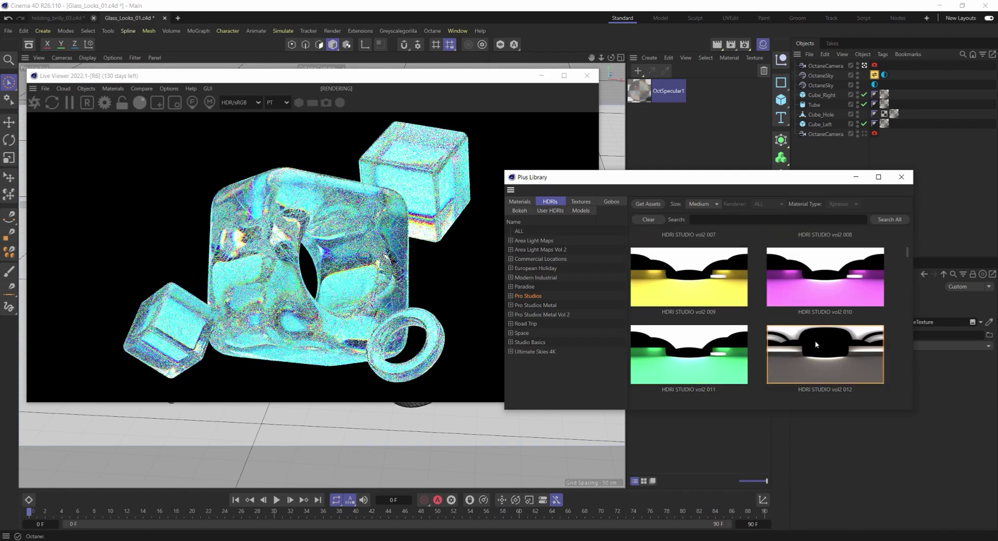
{"action": "scroll", "coordinate": [795, 307], "scroll_direction": "down", "scroll_amount": 2}
{"action": "left_click", "coordinate": [811, 312]}
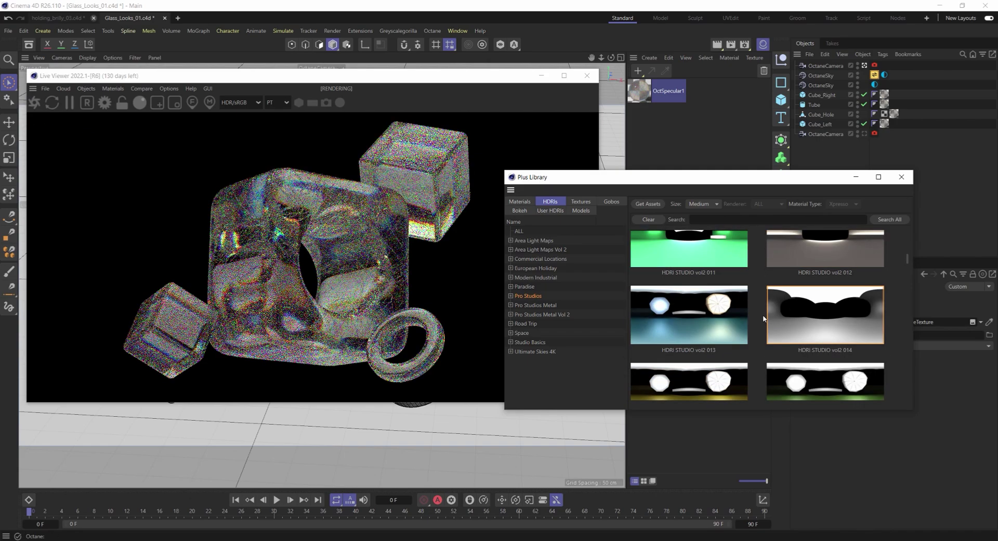
{"action": "scroll", "coordinate": [812, 319], "scroll_direction": "down", "scroll_amount": 2}
{"action": "left_click", "coordinate": [812, 316]}
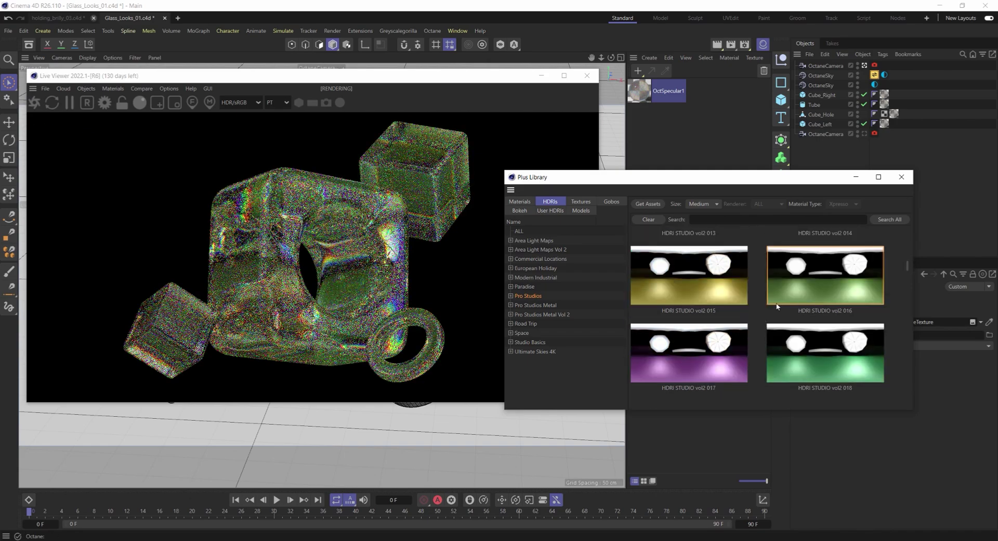
{"action": "scroll", "coordinate": [802, 335], "scroll_direction": "down", "scroll_amount": 1}
{"action": "left_click", "coordinate": [812, 359]}
{"action": "scroll", "coordinate": [756, 312], "scroll_direction": "down", "scroll_amount": 1}
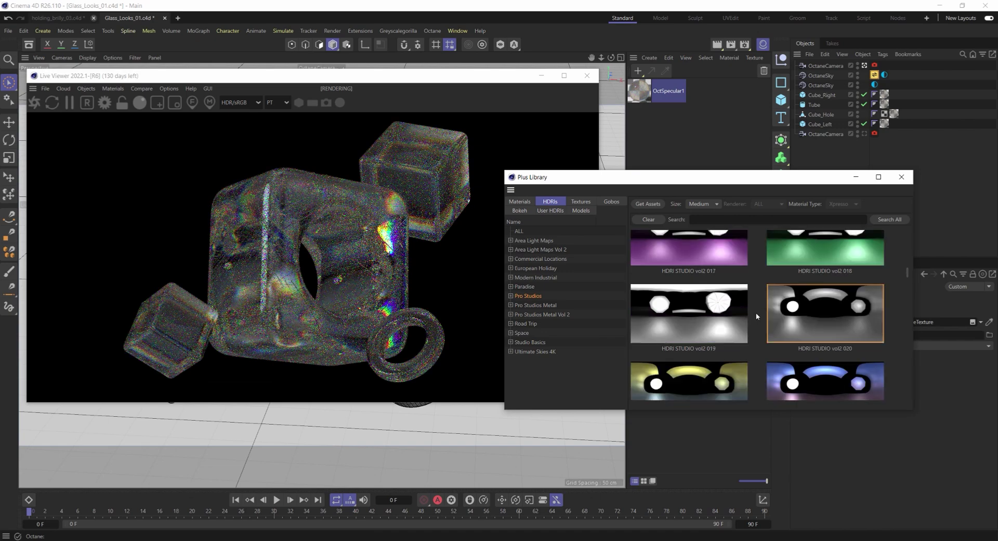
{"action": "left_click", "coordinate": [744, 313]}
{"action": "scroll", "coordinate": [754, 317], "scroll_direction": "down", "scroll_amount": 2}
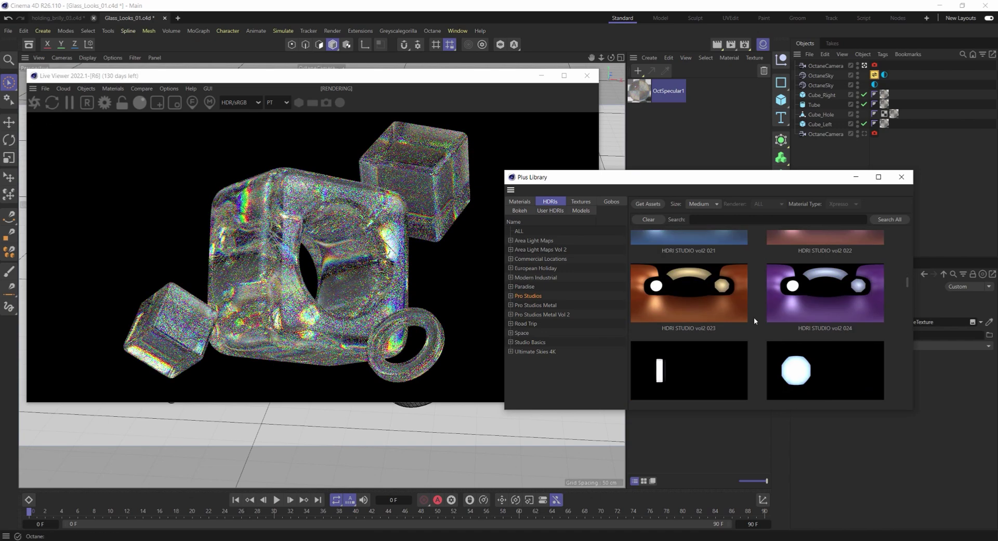
{"action": "scroll", "coordinate": [754, 341], "scroll_direction": "down", "scroll_amount": 2}
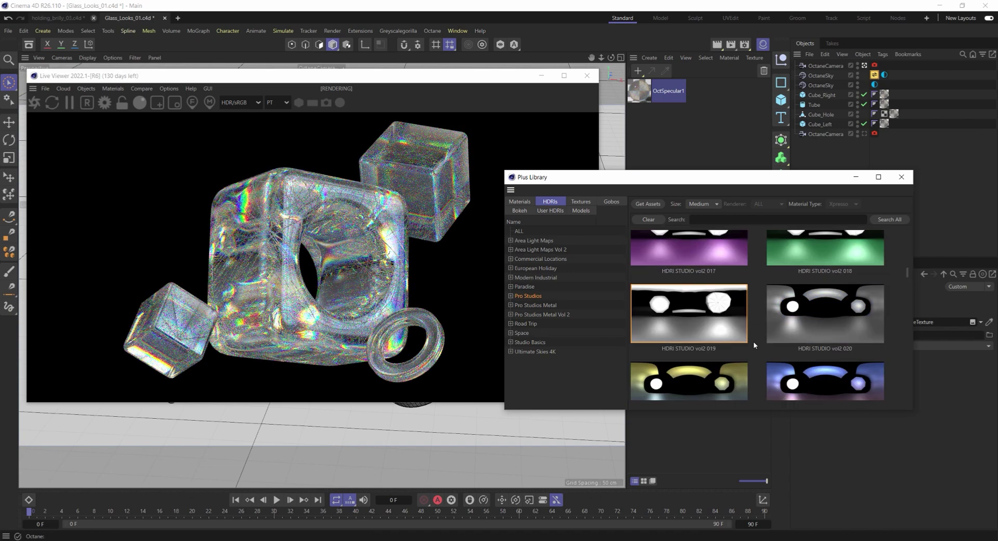
- Preview the Pro Studios HDRIs vol2 028 through 048 on the glass shapes
{"action": "left_click", "coordinate": [801, 278]}
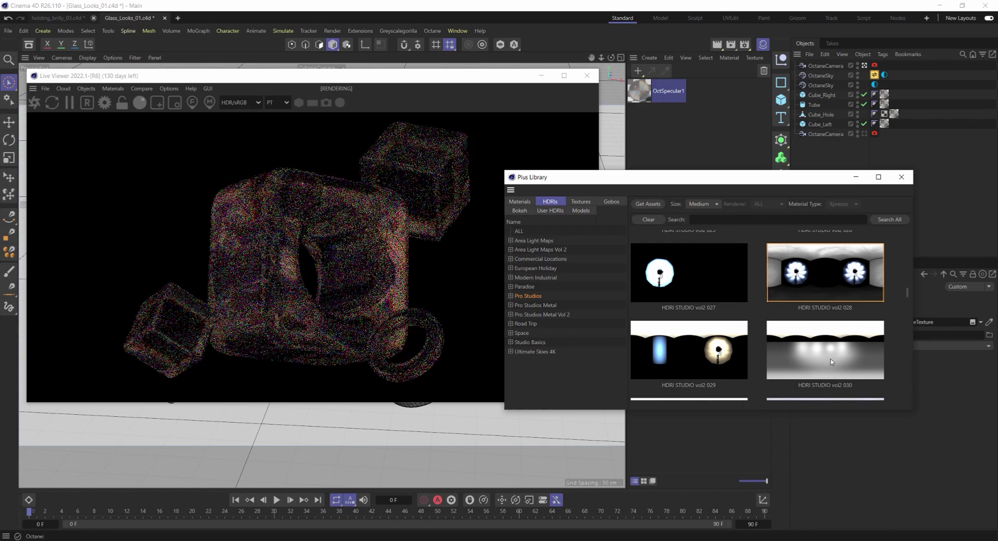
{"action": "left_click", "coordinate": [831, 359]}
{"action": "scroll", "coordinate": [754, 335], "scroll_direction": "down", "scroll_amount": 2}
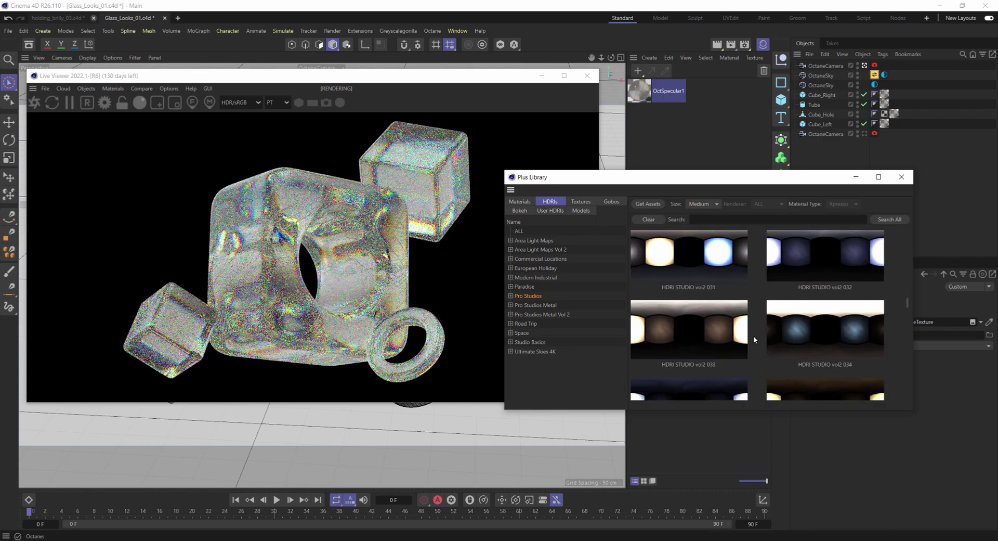
{"action": "left_click", "coordinate": [822, 338]}
{"action": "left_click", "coordinate": [815, 265]}
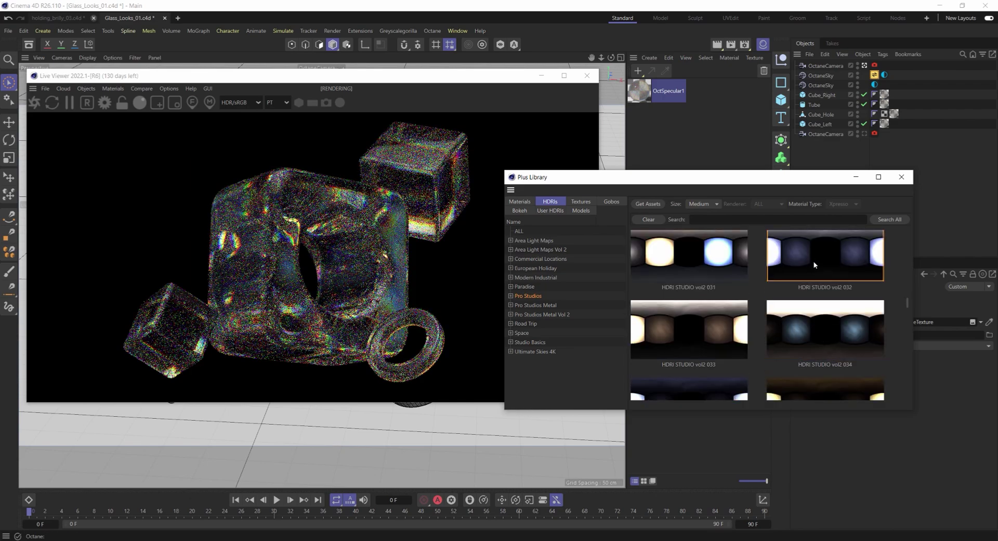
{"action": "scroll", "coordinate": [749, 312], "scroll_direction": "down", "scroll_amount": 2}
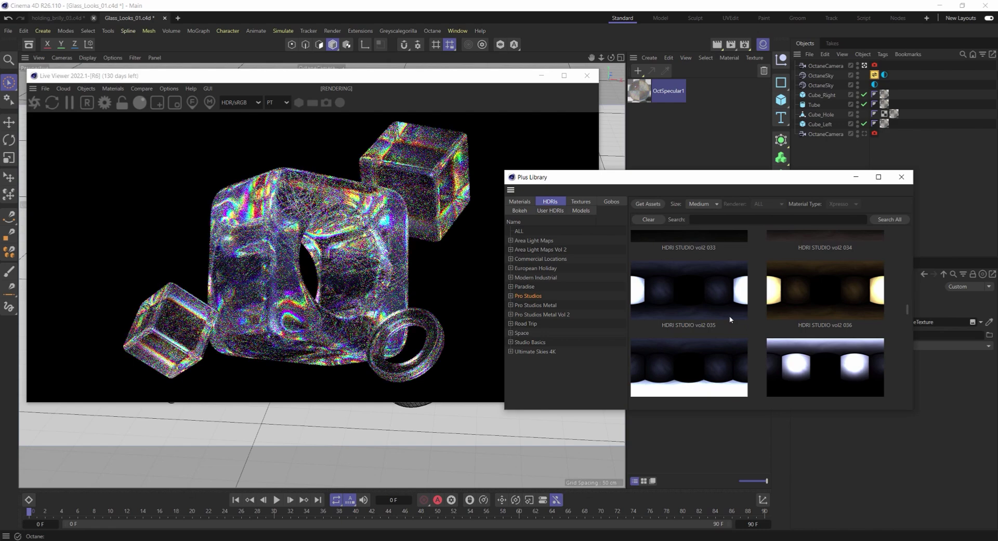
{"action": "left_click", "coordinate": [725, 307]}
{"action": "left_click", "coordinate": [811, 365]}
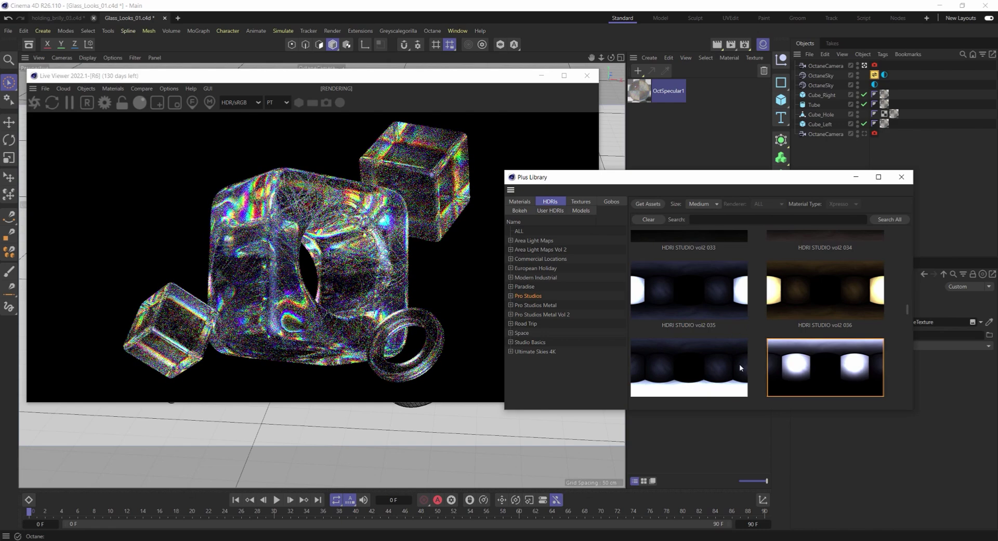
{"action": "scroll", "coordinate": [739, 364], "scroll_direction": "down", "scroll_amount": 2}
{"action": "left_click", "coordinate": [811, 333]}
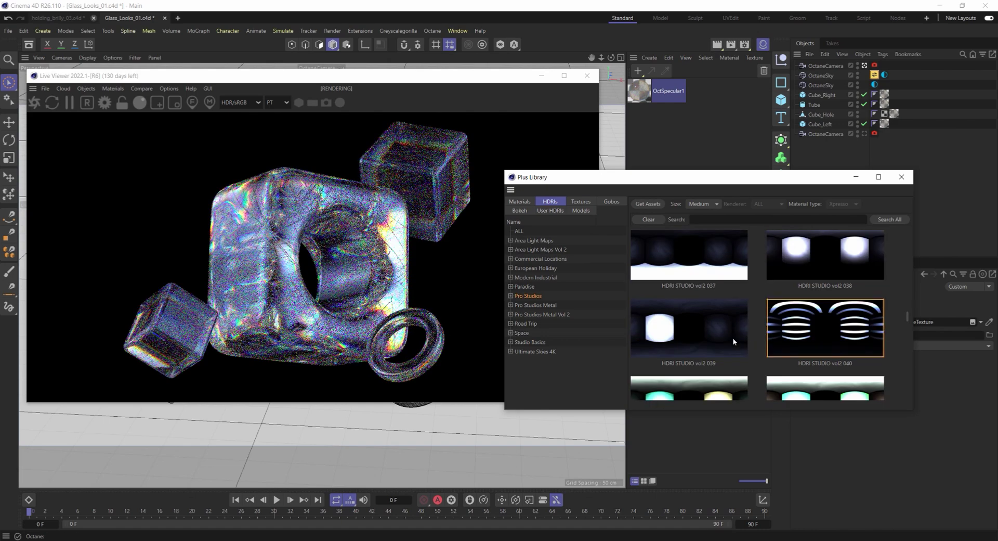
{"action": "scroll", "coordinate": [748, 326], "scroll_direction": "down", "scroll_amount": 2}
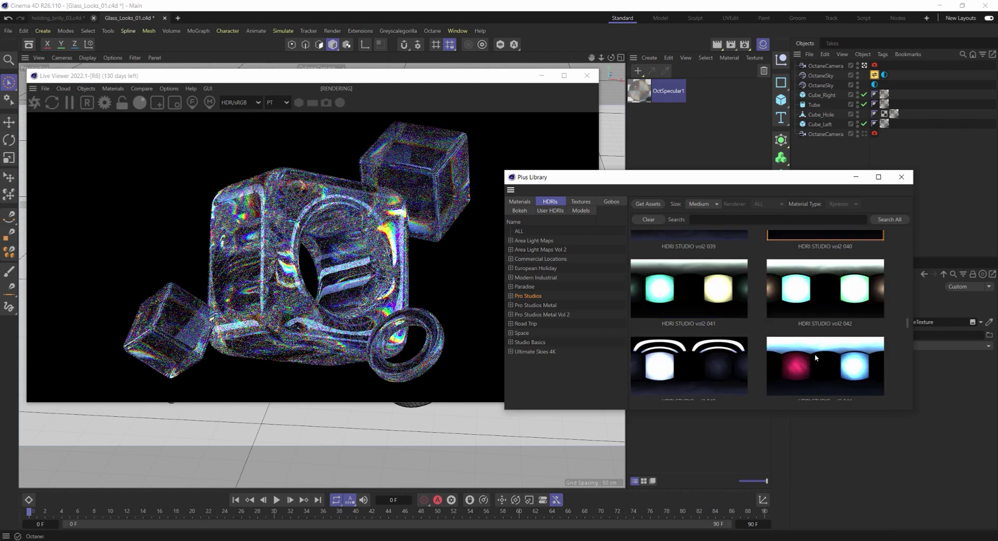
{"action": "left_click", "coordinate": [816, 356]}
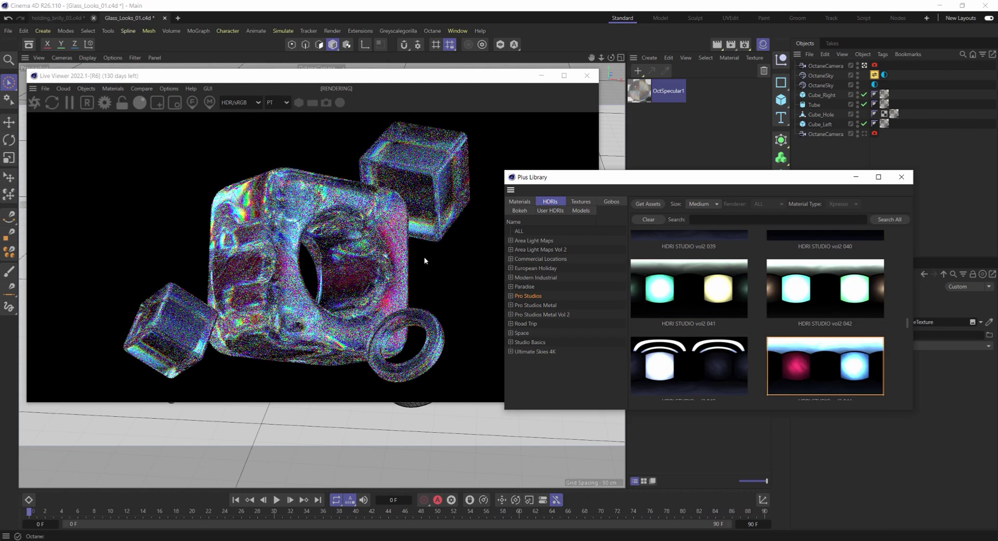
{"action": "scroll", "coordinate": [735, 300], "scroll_direction": "down", "scroll_amount": 1}
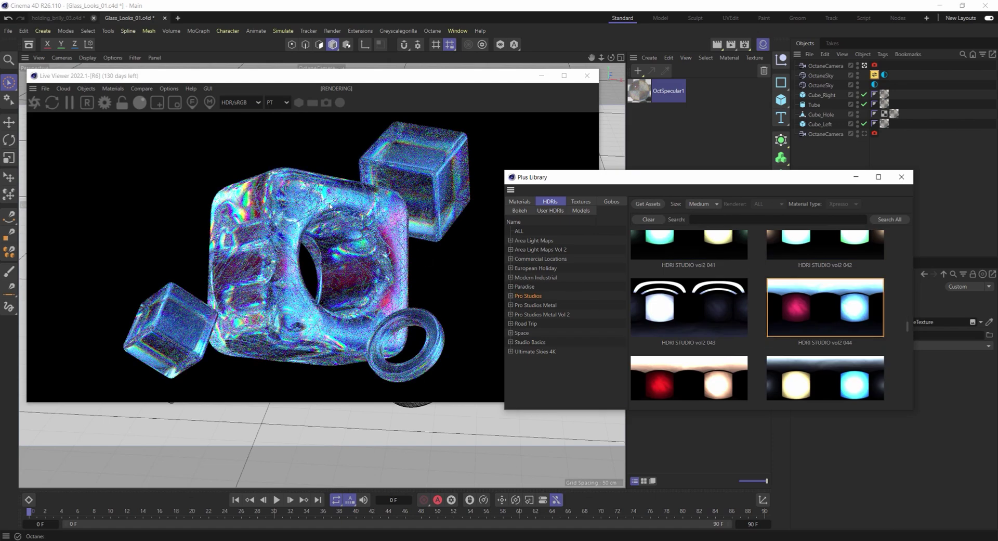
{"action": "scroll", "coordinate": [682, 295], "scroll_direction": "down", "scroll_amount": 1}
{"action": "left_click", "coordinate": [707, 258]}
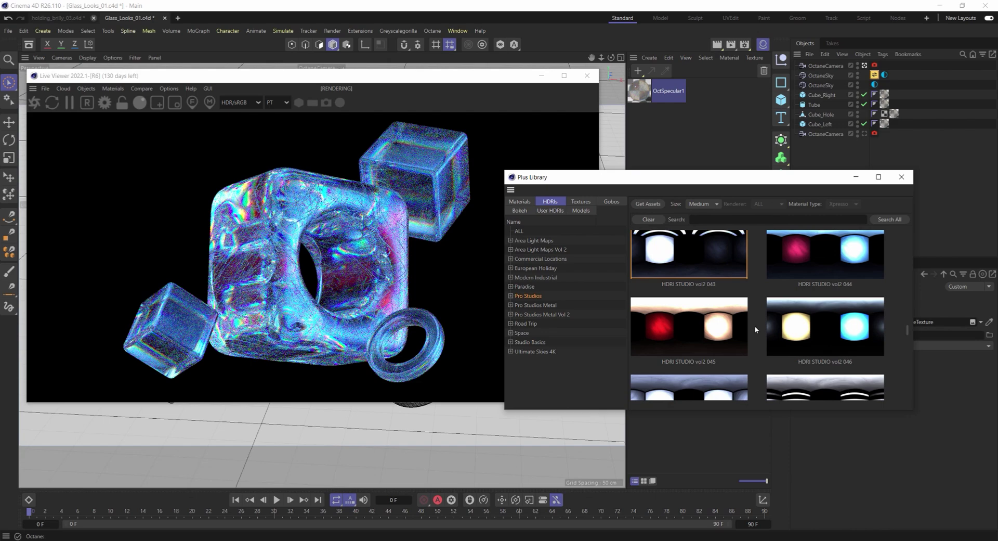
{"action": "scroll", "coordinate": [753, 322], "scroll_direction": "down", "scroll_amount": 1}
{"action": "left_click", "coordinate": [801, 334]}
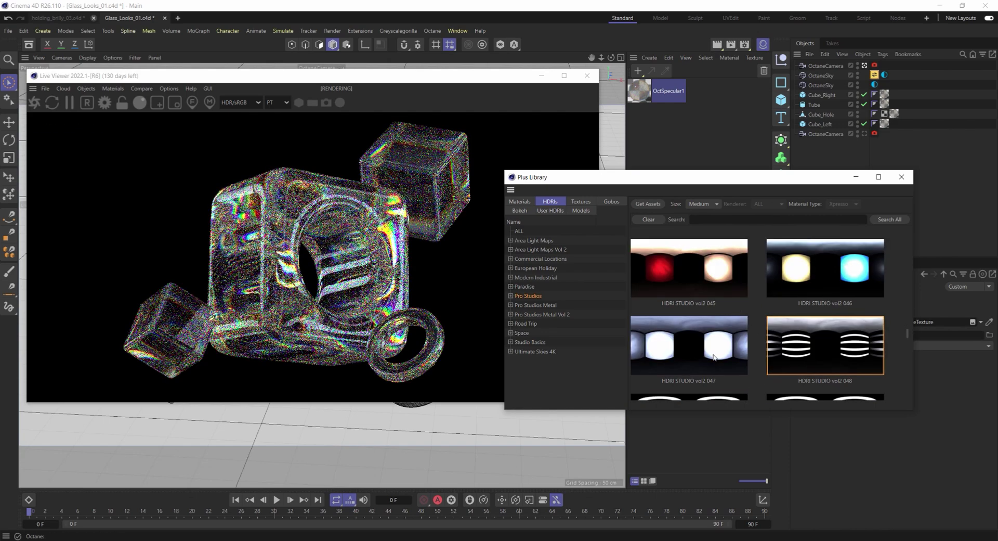
{"action": "left_click", "coordinate": [714, 357]}
{"action": "scroll", "coordinate": [755, 307], "scroll_direction": "down", "scroll_amount": 3}
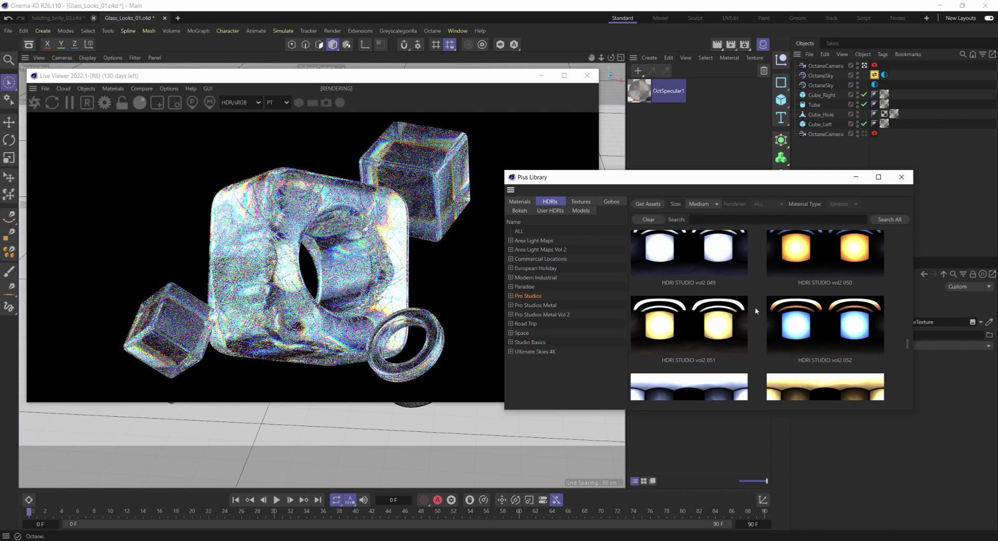
{"action": "scroll", "coordinate": [757, 307], "scroll_direction": "down", "scroll_amount": 1}
- Compare HDRIs vol2 053 to 073, settle on HDRI STUDIO vol2 055, and close the library
{"action": "left_click", "coordinate": [733, 306]}
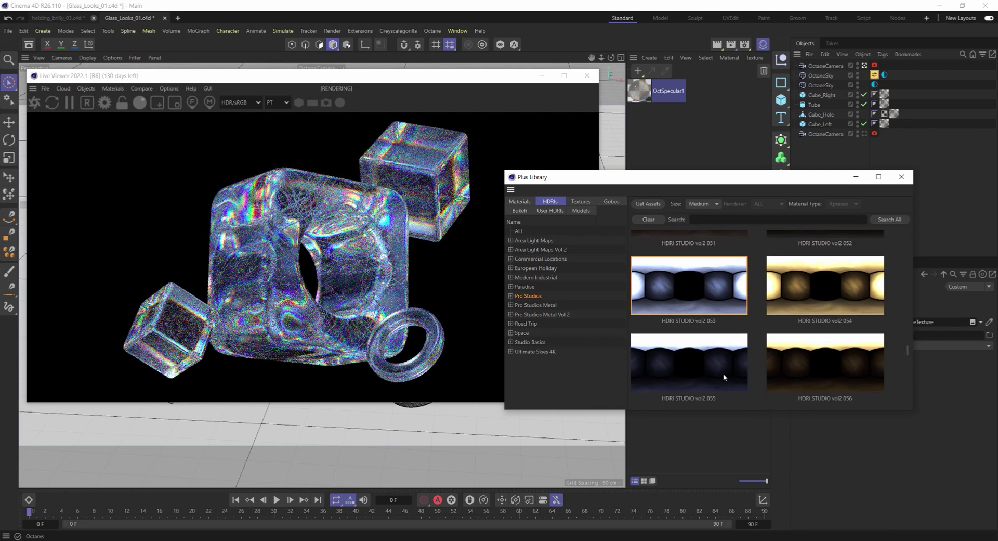
{"action": "left_click", "coordinate": [724, 374]}
{"action": "scroll", "coordinate": [782, 319], "scroll_direction": "down", "scroll_amount": 5}
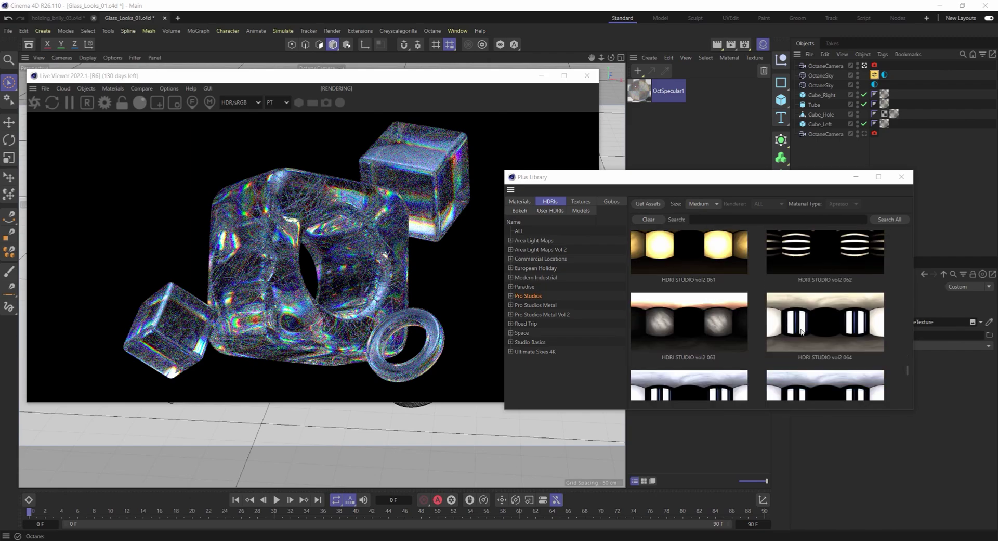
{"action": "left_click", "coordinate": [767, 338]}
{"action": "left_click", "coordinate": [734, 372]}
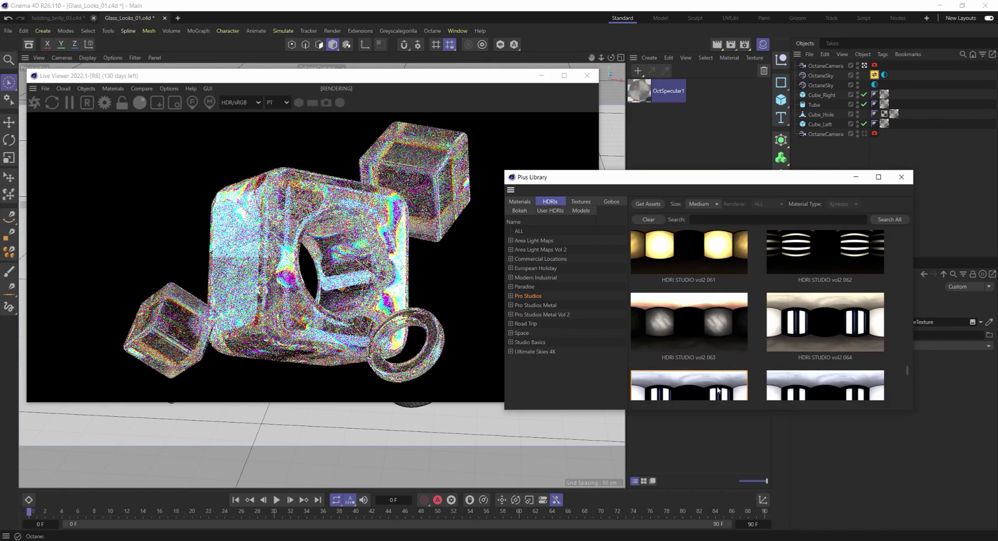
{"action": "left_click", "coordinate": [791, 384]}
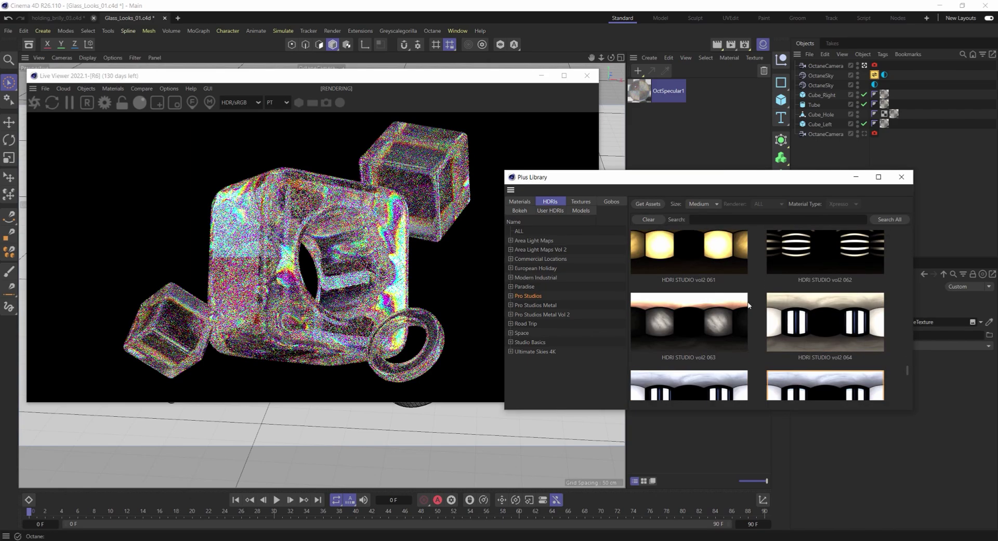
{"action": "scroll", "coordinate": [759, 329], "scroll_direction": "down", "scroll_amount": 4}
{"action": "scroll", "coordinate": [735, 307], "scroll_direction": "up", "scroll_amount": 1}
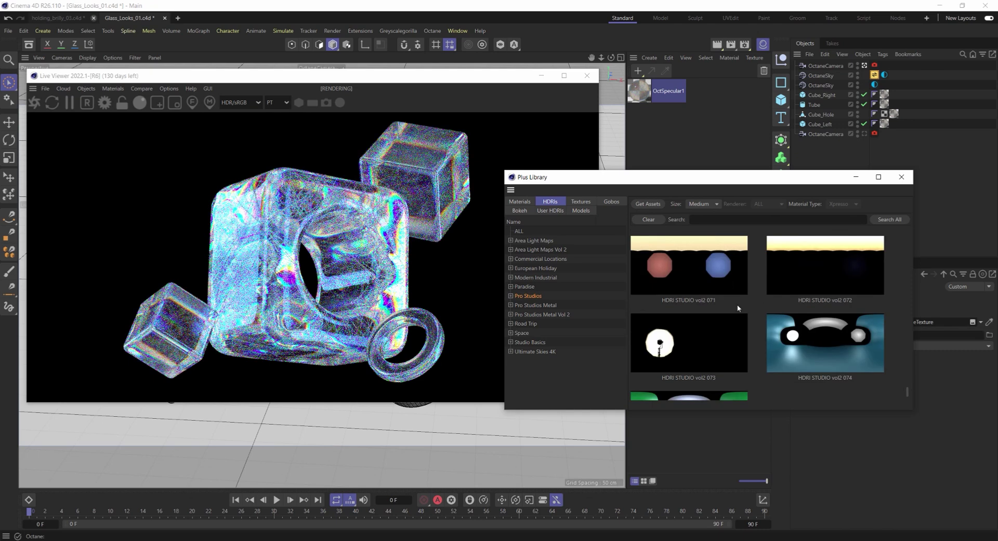
{"action": "left_click", "coordinate": [722, 301]}
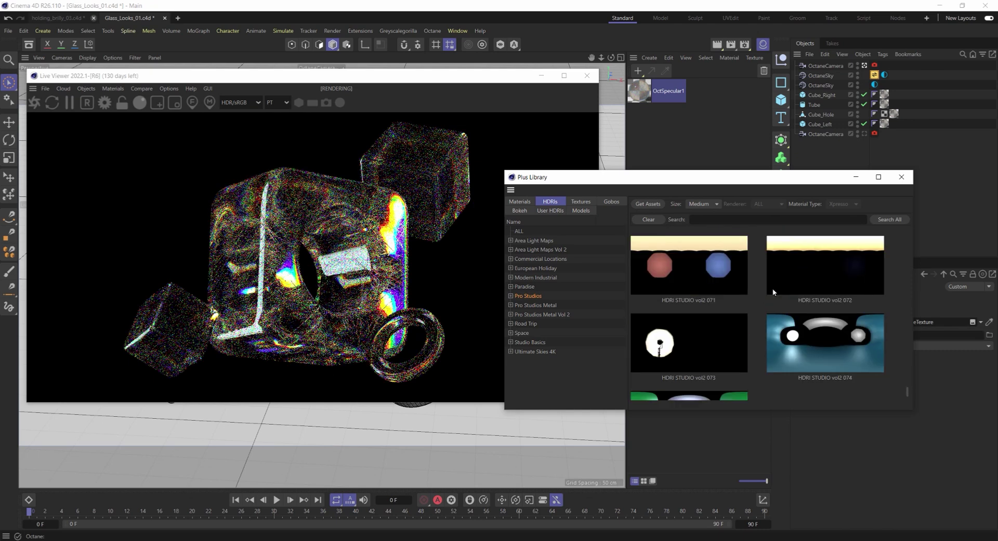
{"action": "scroll", "coordinate": [714, 322], "scroll_direction": "down", "scroll_amount": 2}
{"action": "left_click", "coordinate": [715, 339]}
{"action": "scroll", "coordinate": [765, 299], "scroll_direction": "up", "scroll_amount": 8}
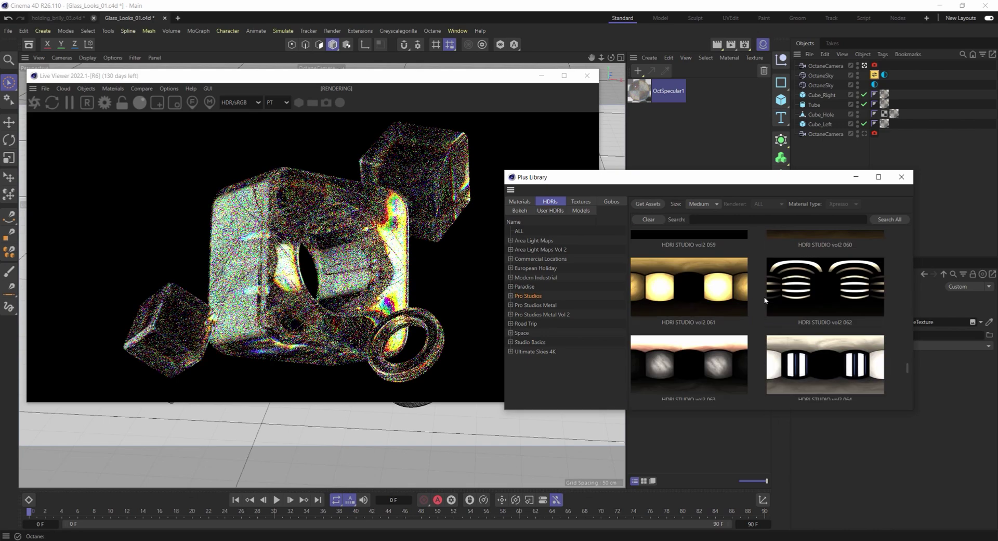
{"action": "left_click", "coordinate": [689, 288]}
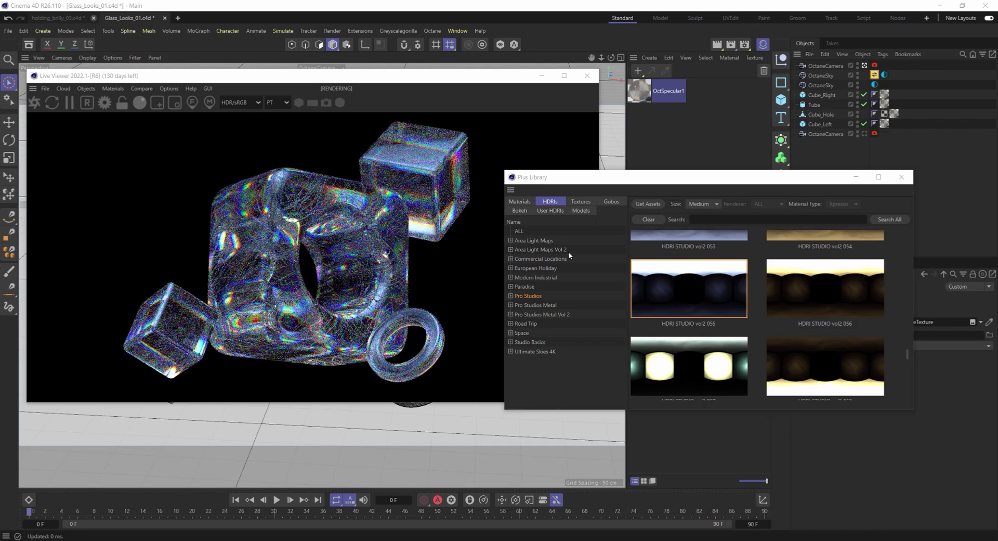
{"action": "left_click", "coordinate": [902, 177]}
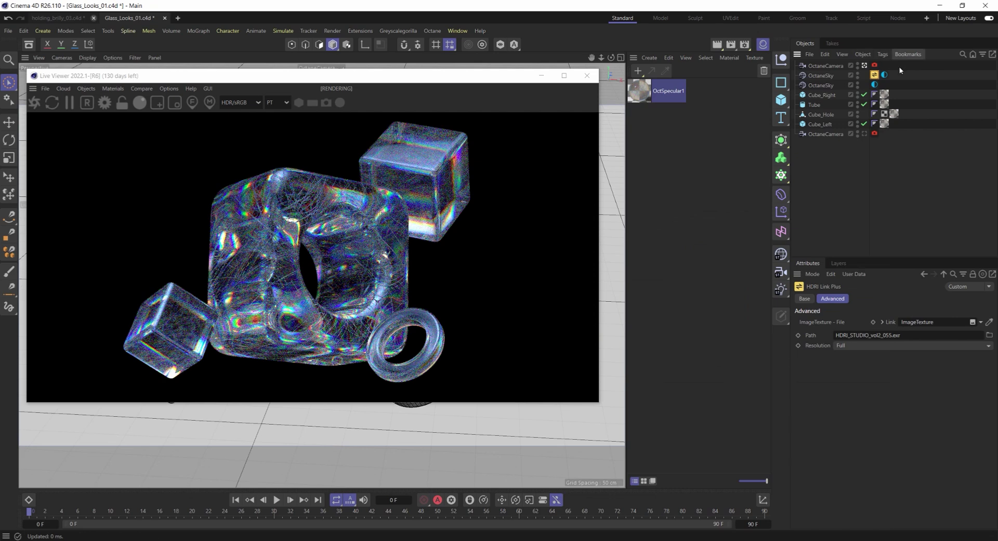
- Enable the Octane camera imager with exposure 2.07, gamma 0.63 and saturation 1.27
{"action": "left_click", "coordinate": [875, 65]}
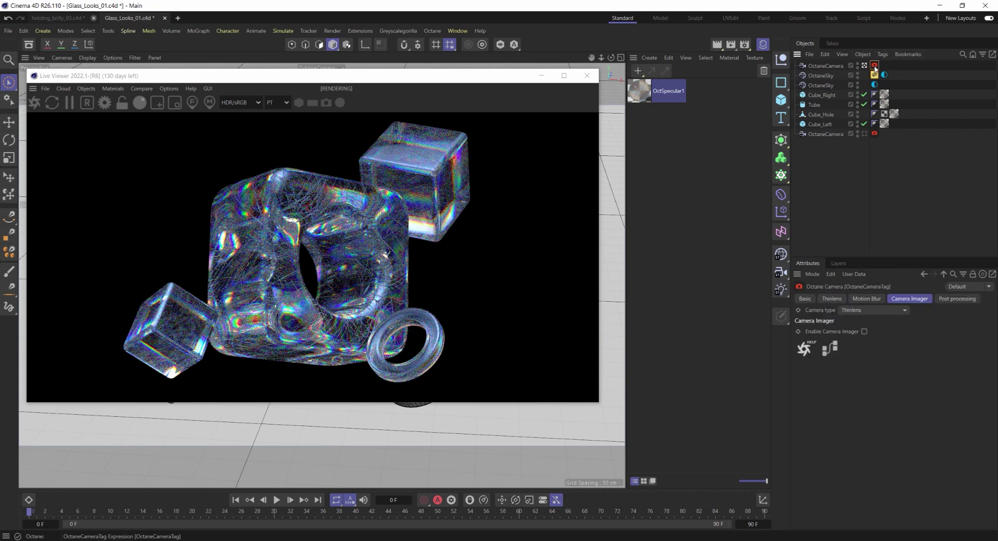
{"action": "left_click", "coordinate": [865, 332]}
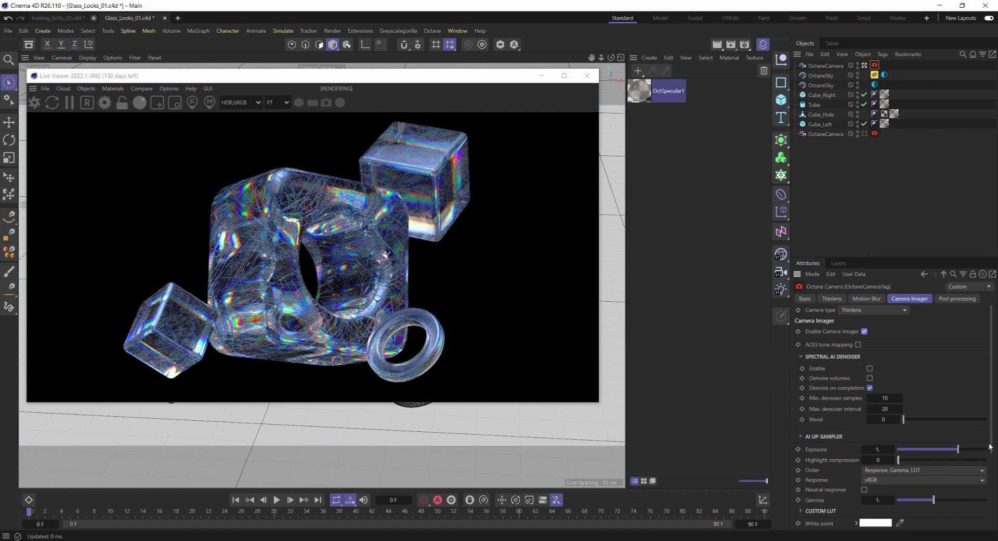
{"action": "left_click_drag", "start_coordinate": [990, 446], "coordinate": [987, 460]}
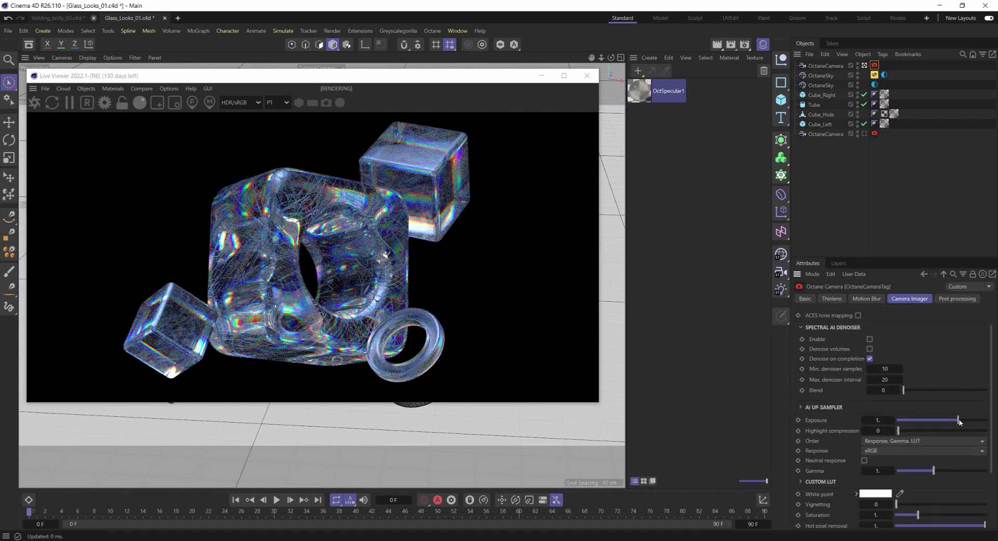
{"action": "left_click_drag", "start_coordinate": [960, 421], "coordinate": [965, 420]}
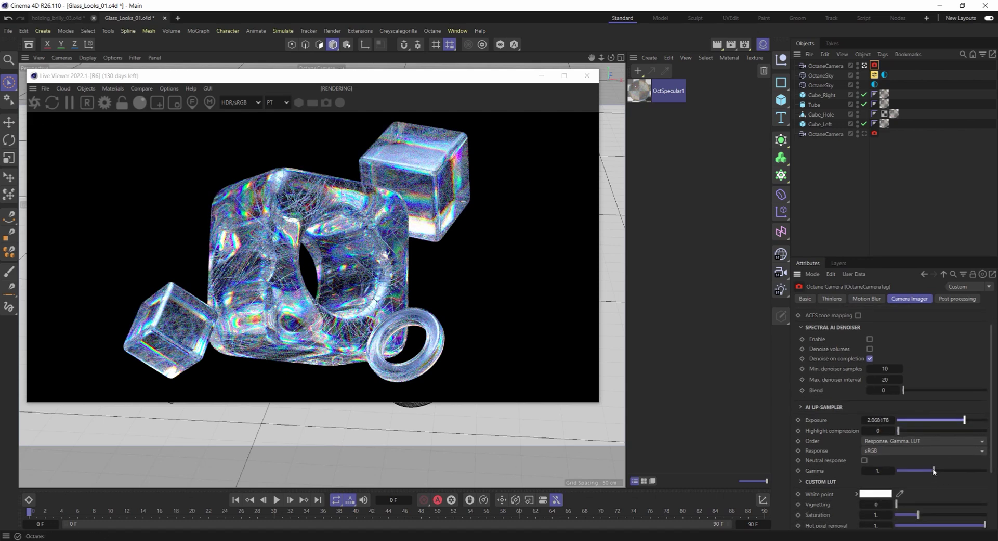
{"action": "left_click_drag", "start_coordinate": [934, 471], "coordinate": [928, 474]}
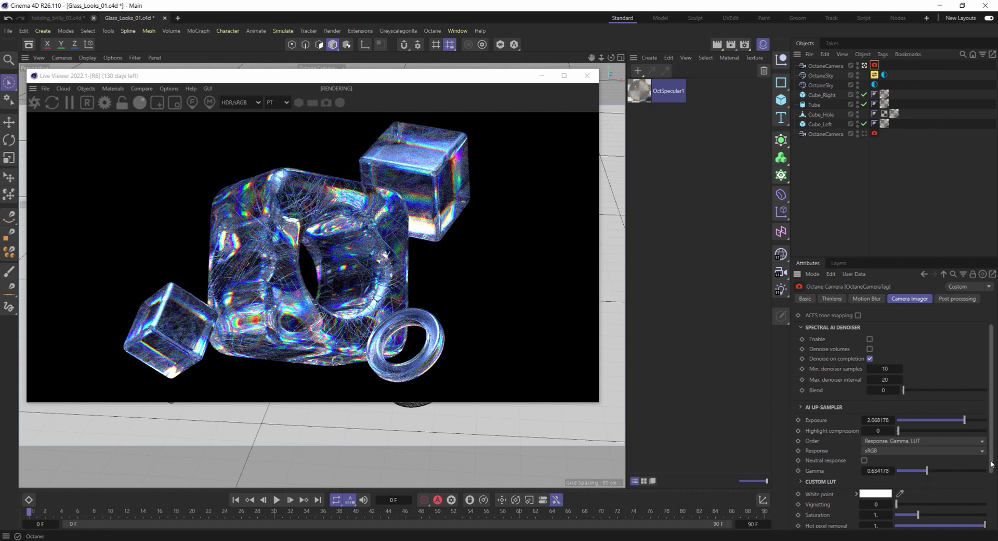
{"action": "scroll", "coordinate": [991, 464], "scroll_direction": "down", "scroll_amount": 3}
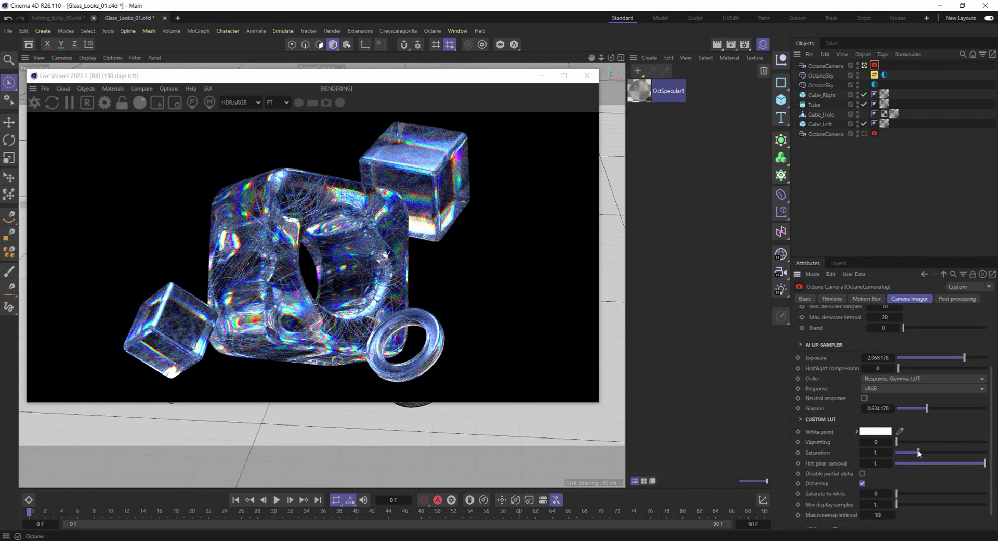
{"action": "left_click_drag", "start_coordinate": [919, 452], "coordinate": [925, 452]}
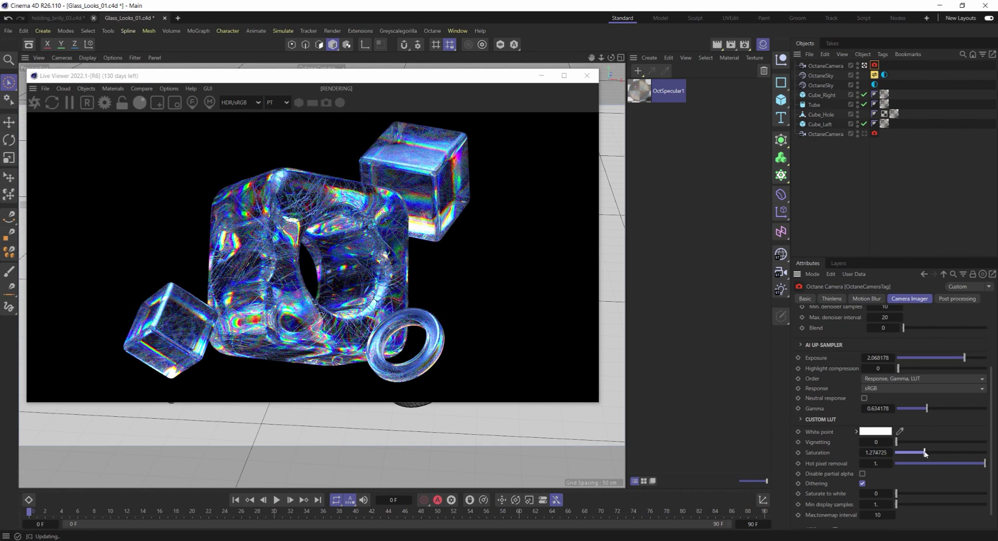
- Compare studio HDRIs vol2 002–006 and switch the sky's HDRI Link Plus to vol2 004
{"action": "double_click", "coordinate": [875, 76]}
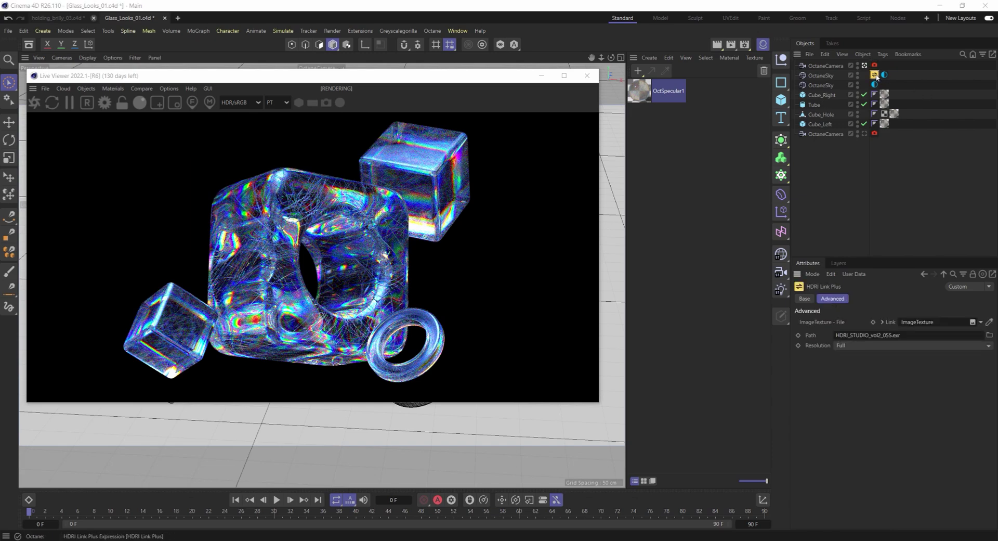
{"action": "left_click", "coordinate": [905, 167]}
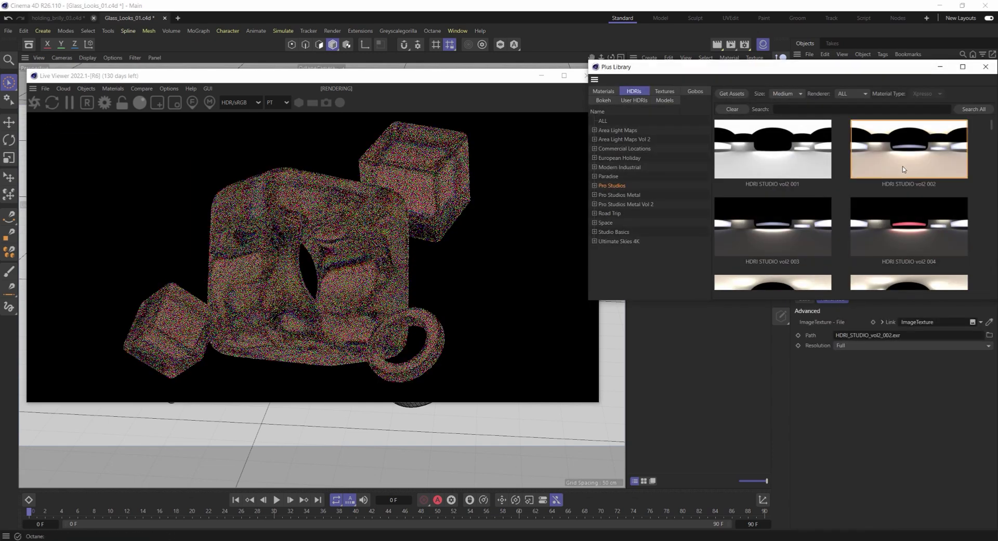
{"action": "left_click", "coordinate": [896, 237]}
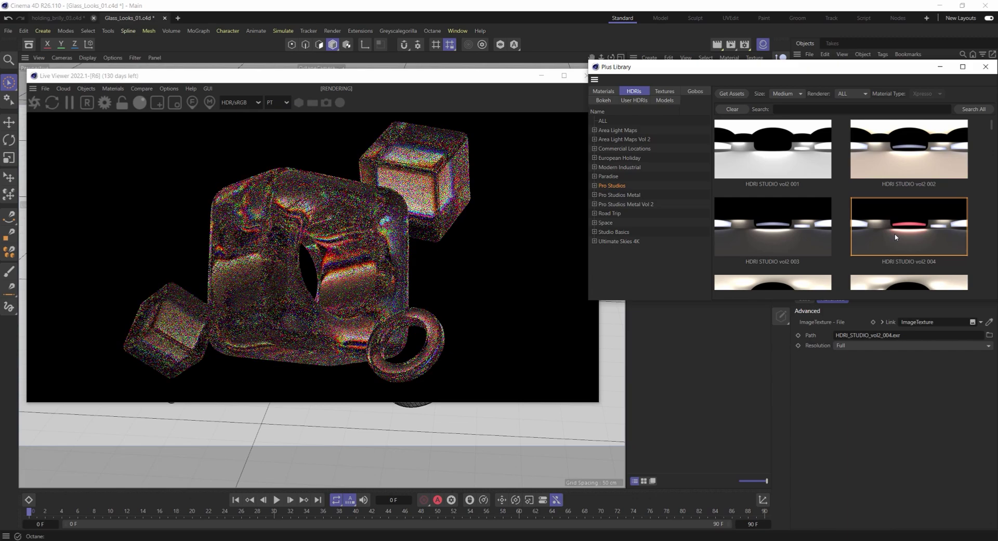
{"action": "scroll", "coordinate": [899, 218], "scroll_direction": "down", "scroll_amount": 2}
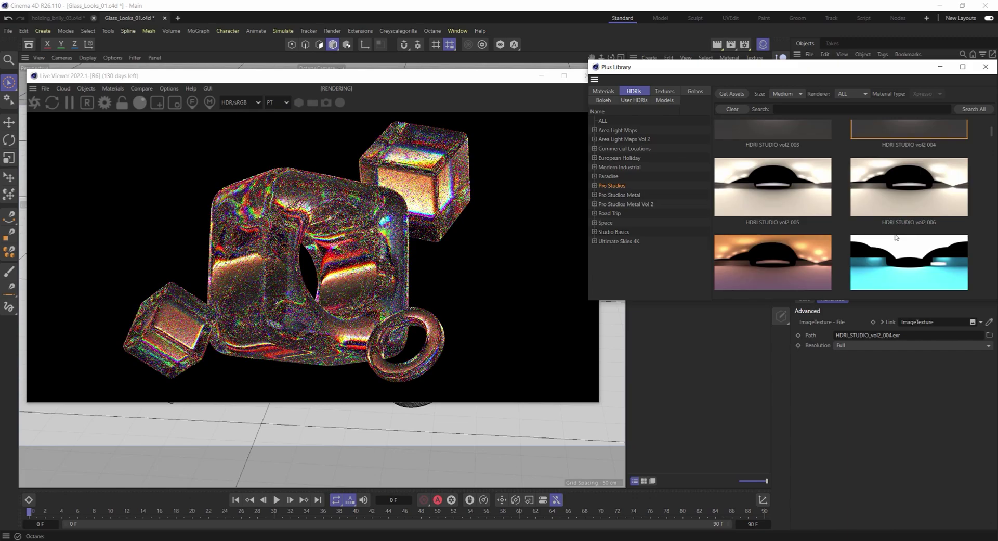
{"action": "left_click", "coordinate": [904, 201]}
{"action": "left_click", "coordinate": [773, 187]}
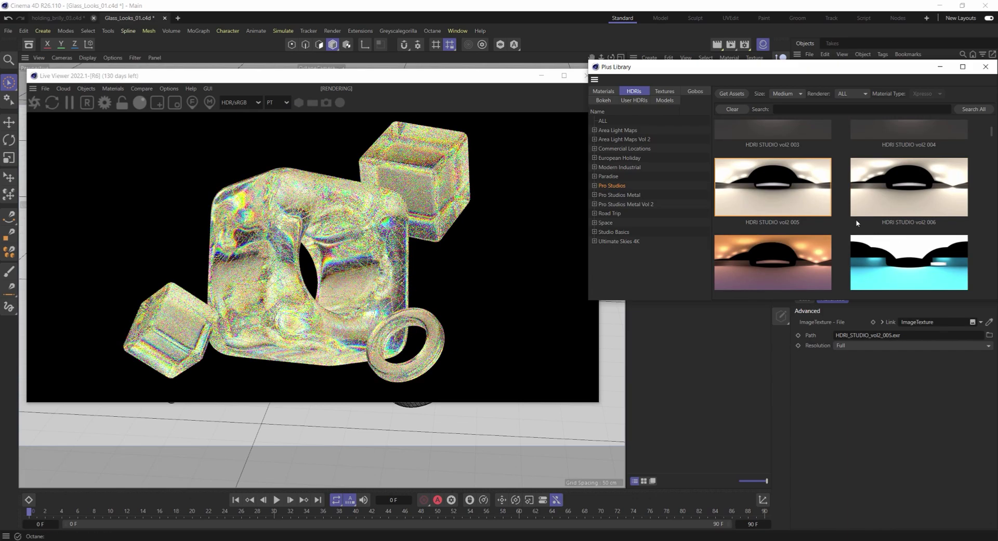
{"action": "scroll", "coordinate": [884, 223], "scroll_direction": "up", "scroll_amount": 2}
{"action": "left_click", "coordinate": [904, 227]}
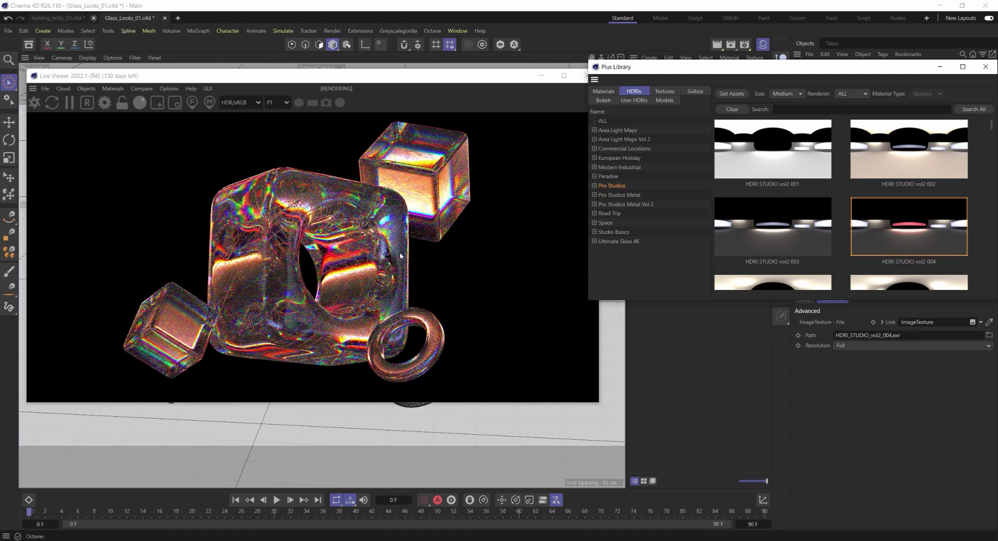
{"action": "left_click", "coordinate": [986, 67]}
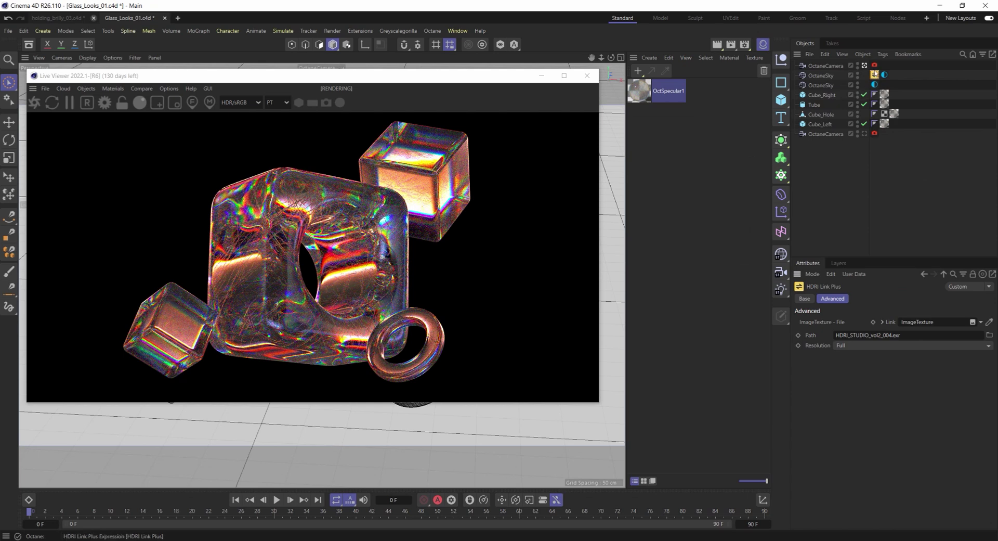
- Set the Camera Imager to exposure 3.3, highlight compression 0.83 and gamma 0.49
{"action": "left_click", "coordinate": [874, 65]}
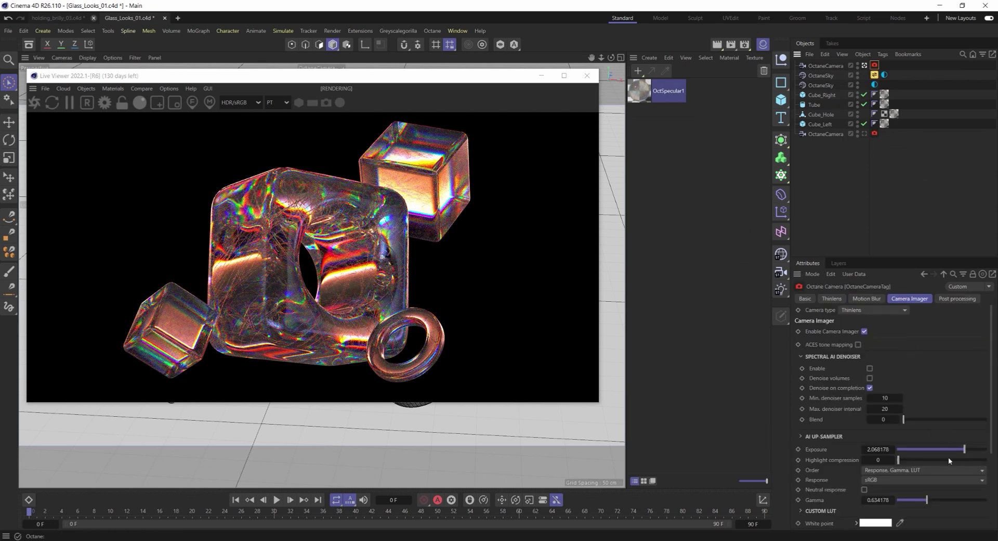
{"action": "left_click_drag", "start_coordinate": [965, 450], "coordinate": [968, 450]}
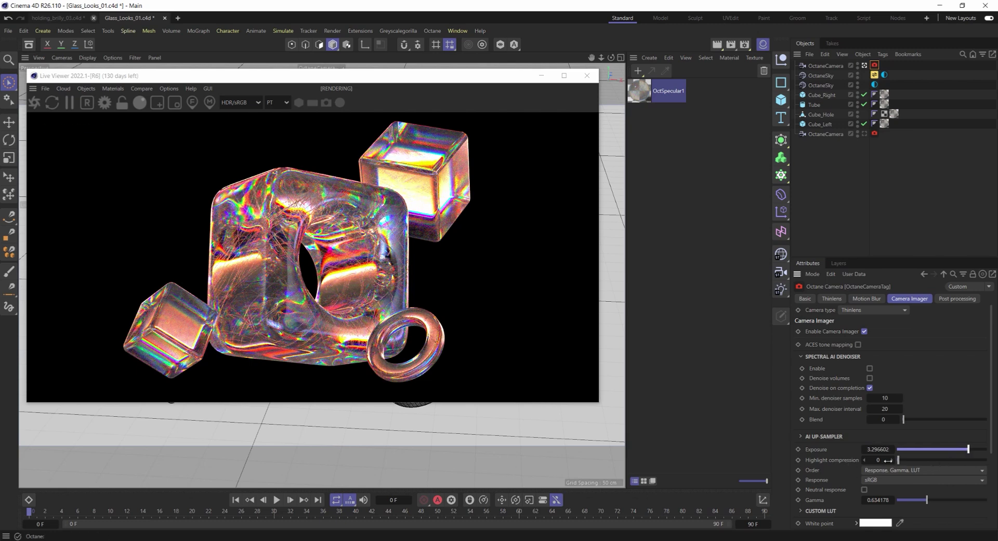
{"action": "left_click_drag", "start_coordinate": [899, 460], "coordinate": [971, 460]}
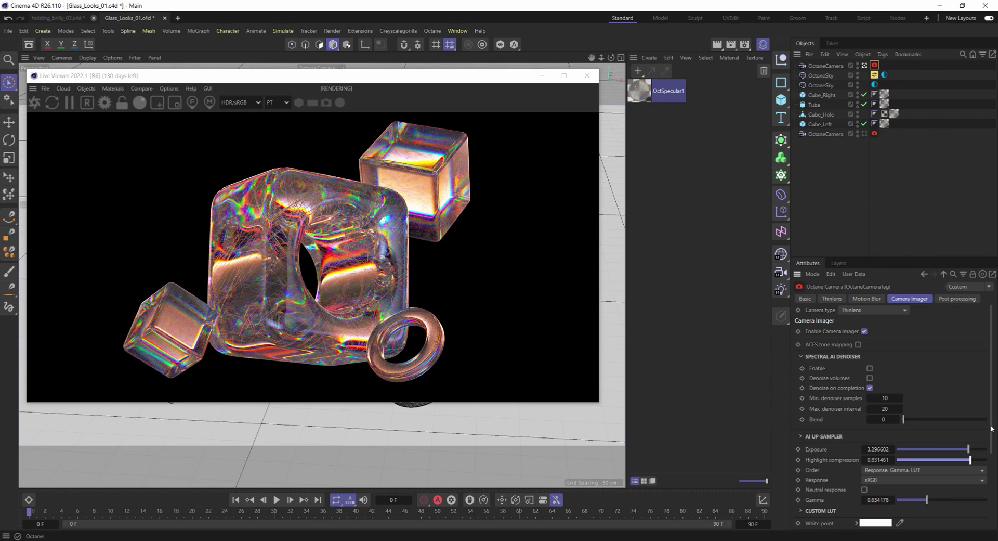
{"action": "left_click_drag", "start_coordinate": [991, 428], "coordinate": [923, 463]}
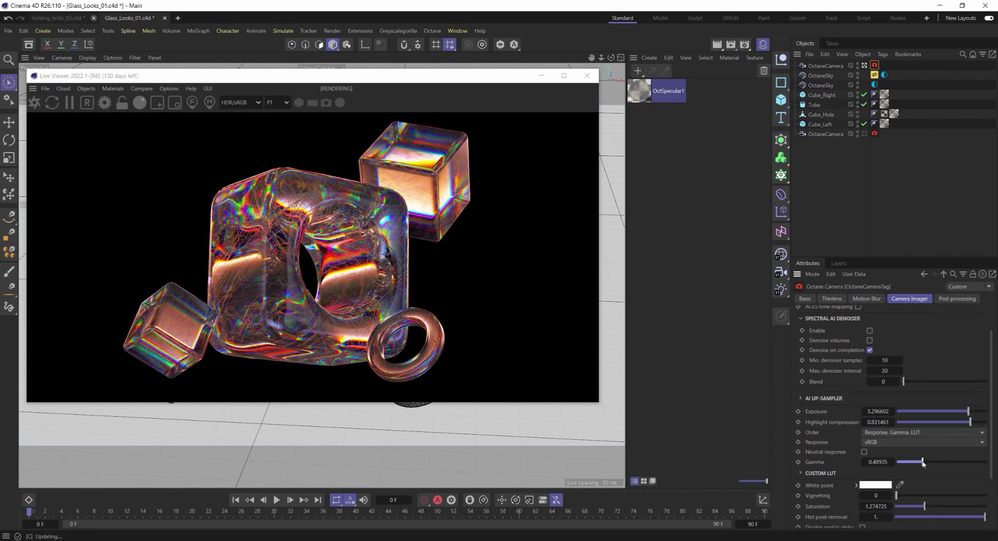
{"action": "left_click", "coordinate": [957, 300]}
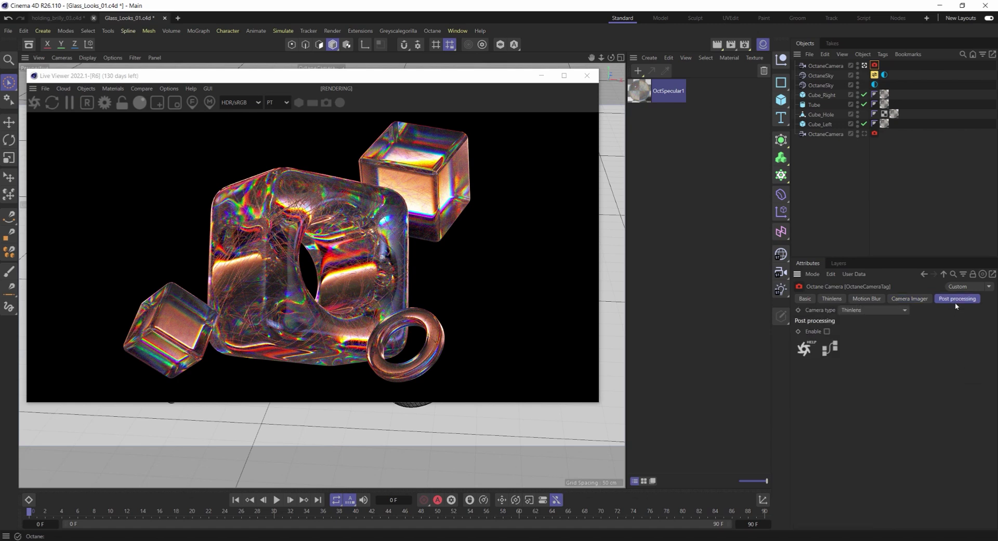
- Enable post processing with glare power 50.9, cutoff 0.46, glare amount 4 and spectral intensity 0.65
{"action": "left_click", "coordinate": [826, 331]}
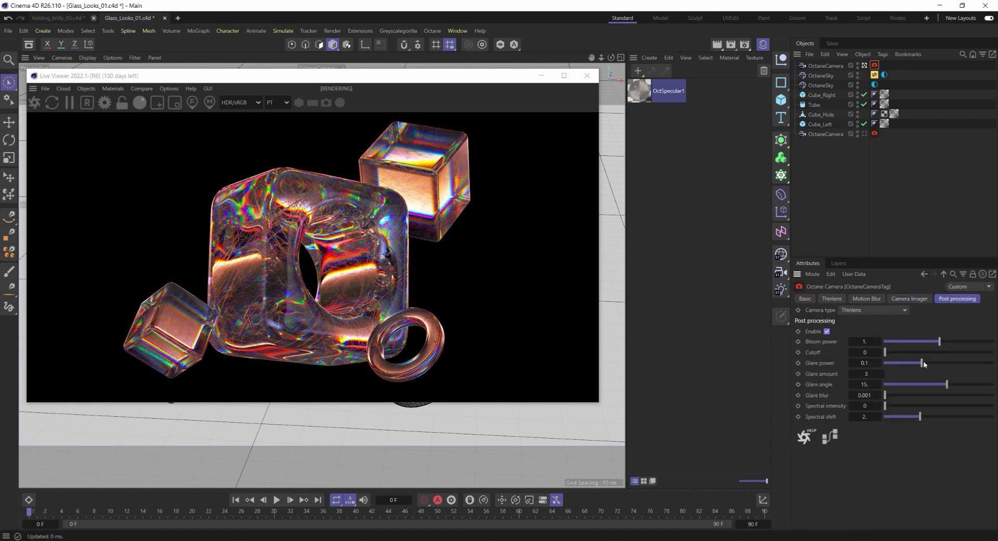
{"action": "left_click_drag", "start_coordinate": [923, 362], "coordinate": [971, 367]}
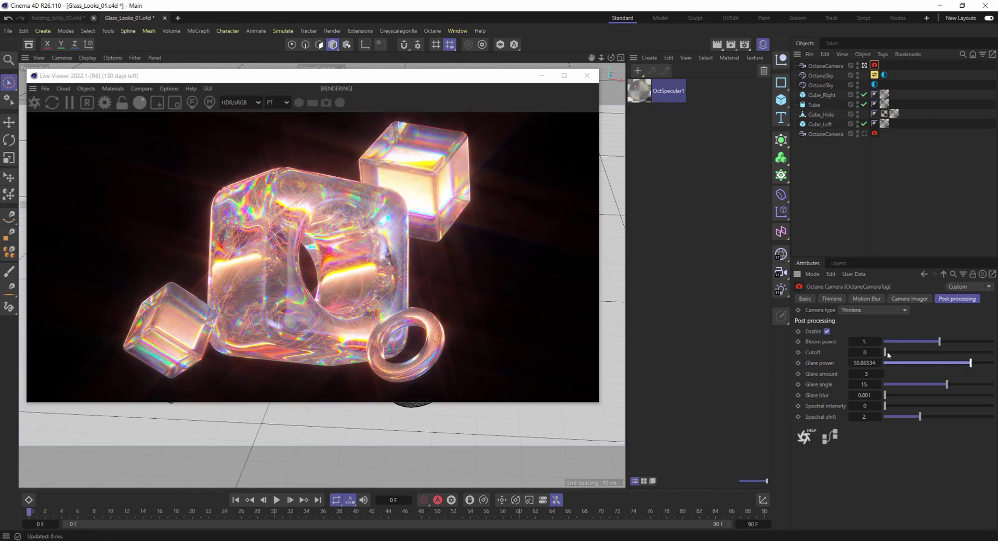
{"action": "left_click_drag", "start_coordinate": [887, 353], "coordinate": [890, 355]}
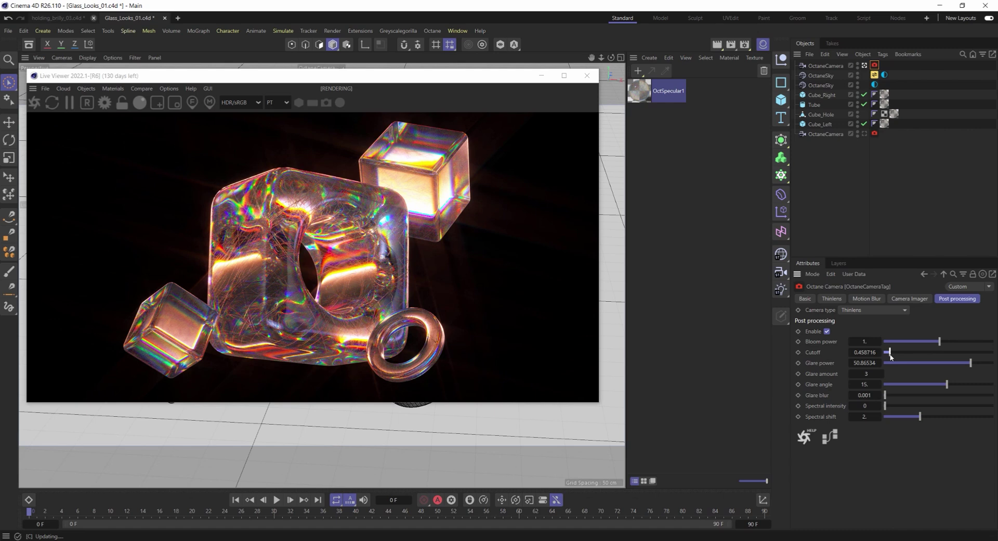
{"action": "left_click", "coordinate": [883, 374]}
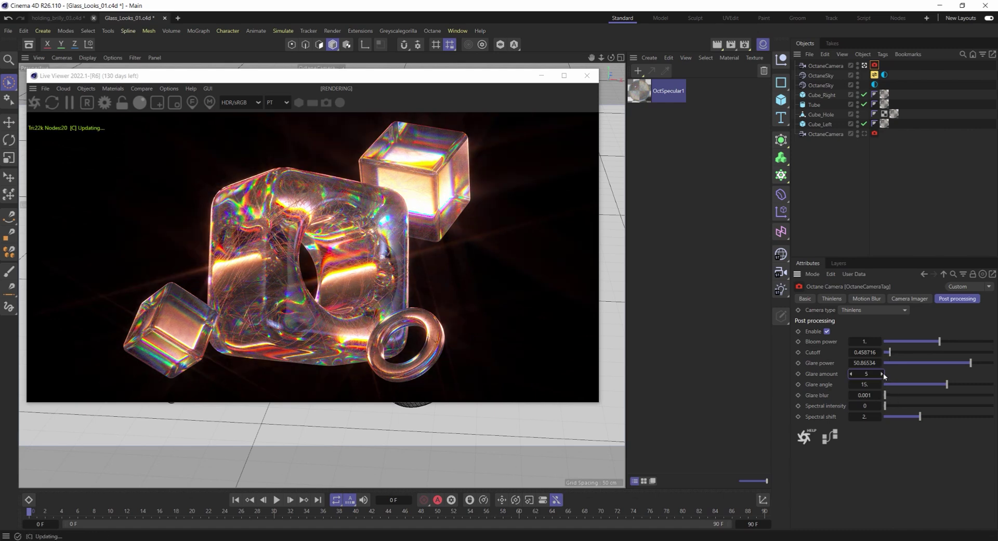
{"action": "left_click", "coordinate": [879, 373]}
{"action": "left_click", "coordinate": [851, 373]}
{"action": "left_click_drag", "start_coordinate": [894, 397], "coordinate": [917, 396]}
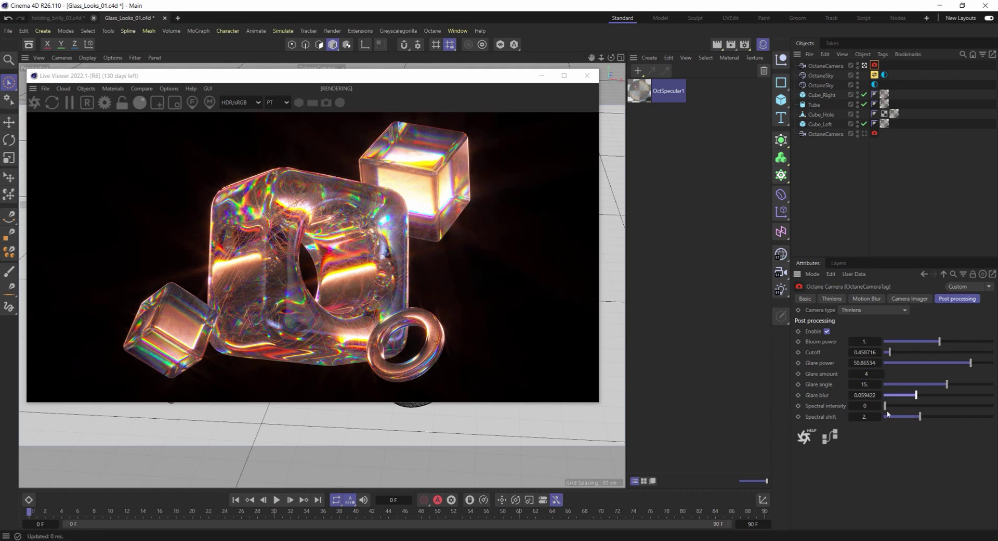
{"action": "left_click_drag", "start_coordinate": [885, 406], "coordinate": [955, 417]}
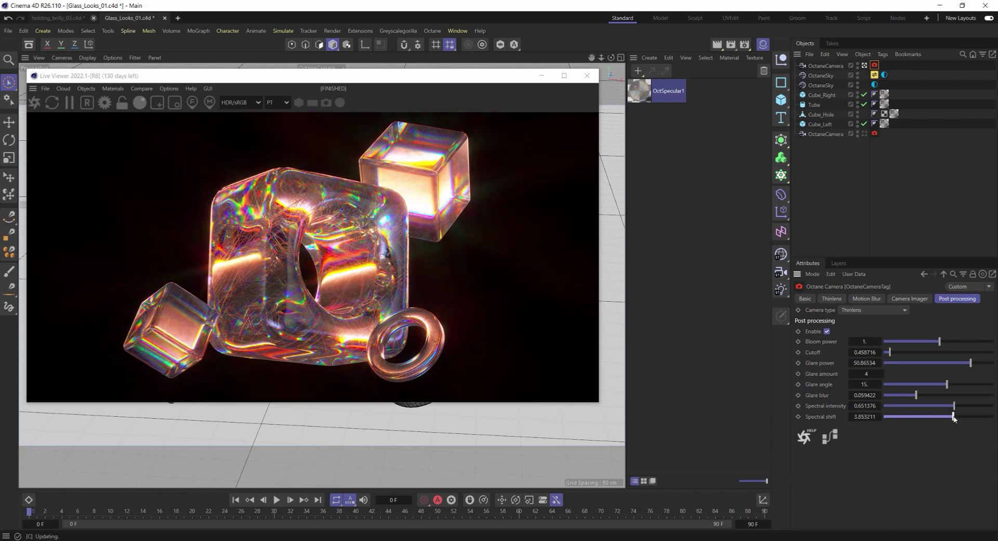
- Back in Camera Imager, drop gamma to 0.38, raise highlight compression to 0.97 and exposure to 4.68
{"action": "left_click", "coordinate": [910, 298]}
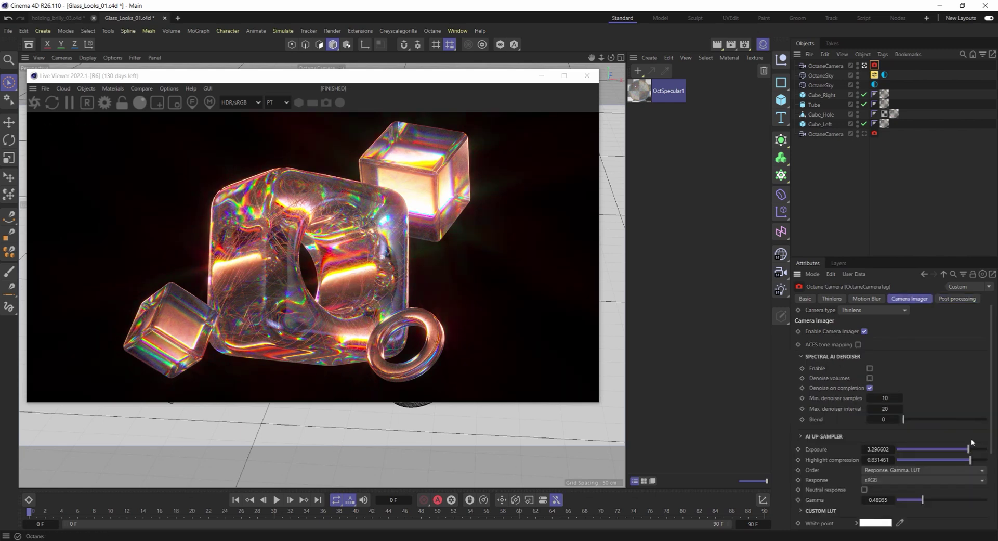
{"action": "scroll", "coordinate": [992, 437], "scroll_direction": "down", "scroll_amount": 2}
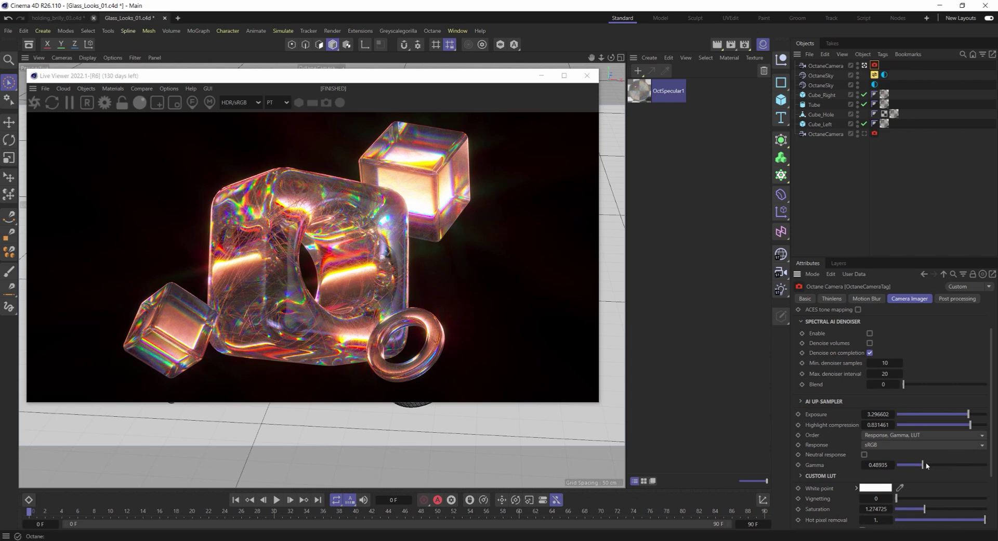
{"action": "left_click_drag", "start_coordinate": [926, 465], "coordinate": [919, 469]}
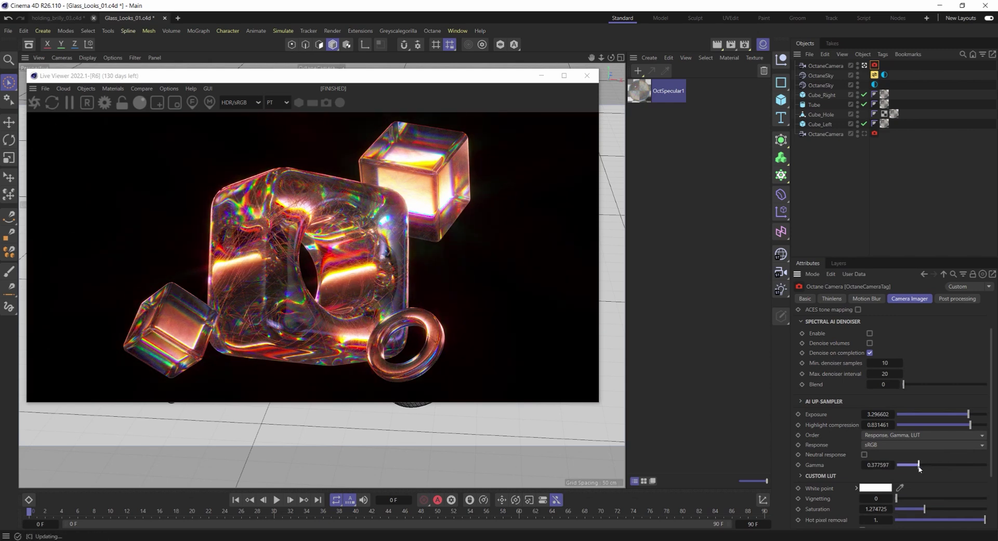
{"action": "mouse_move", "coordinate": [971, 426]}
{"action": "left_mouse_down"}
{"action": "mouse_move", "coordinate": [983, 425]}
{"action": "mouse_move", "coordinate": [970, 417]}
{"action": "left_mouse_up"}
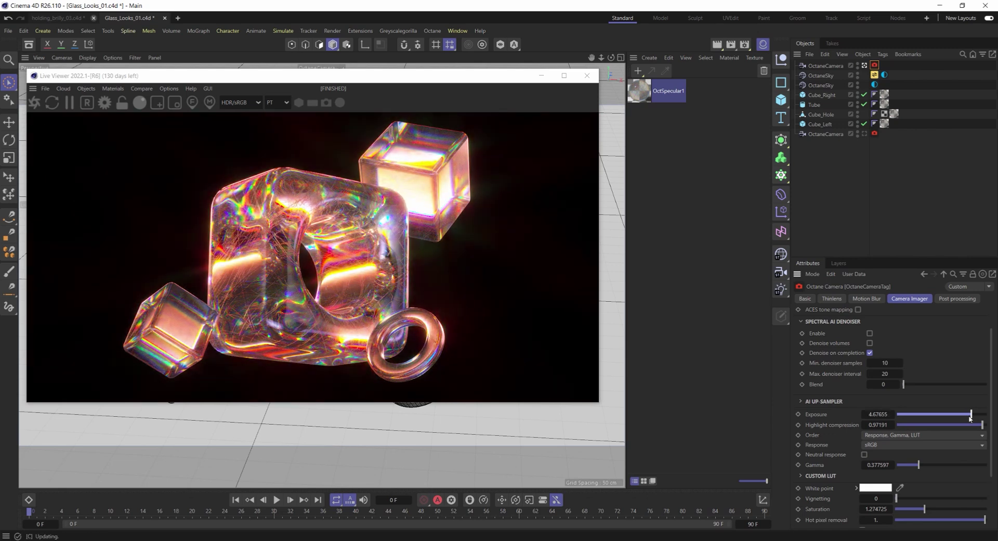